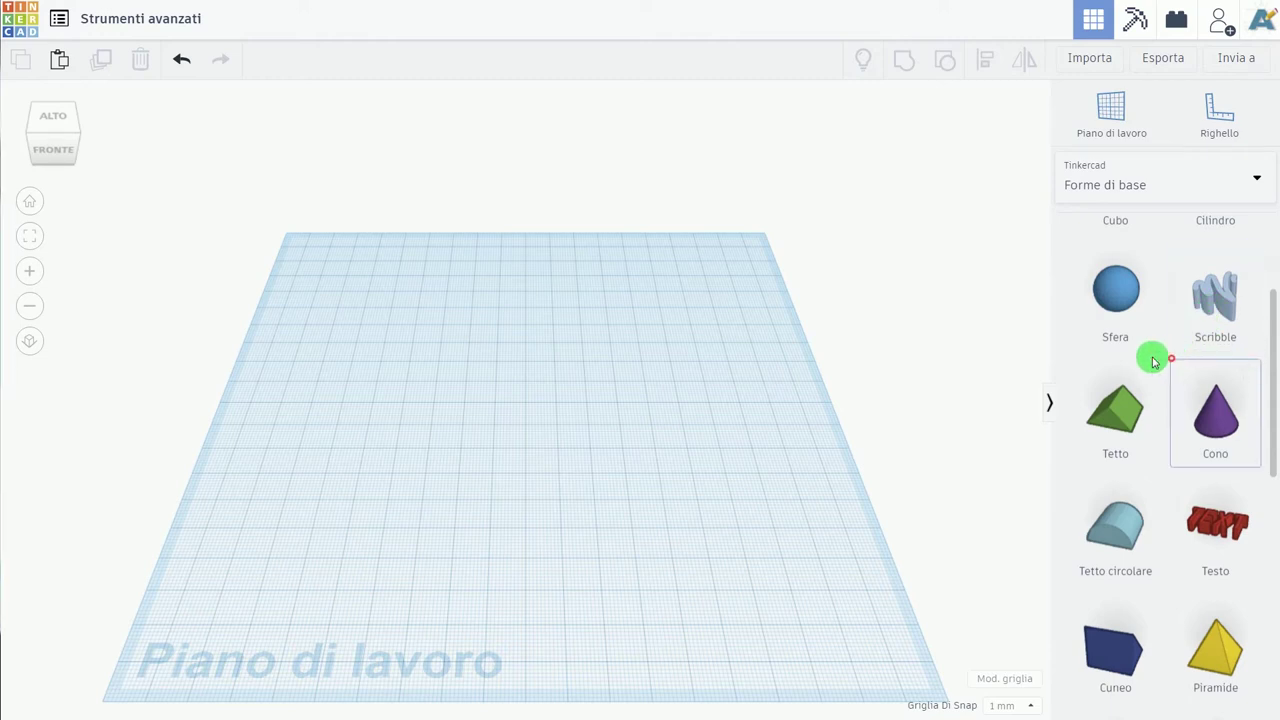
Place a red box in the middle of the workplane, then drop a green roof shape beside it.
{"action": "scroll", "coordinate": [1152, 357], "scroll_direction": "up", "scroll_amount": 2}
{"action": "left_click_drag", "start_coordinate": [1140, 370], "coordinate": [546, 427]}
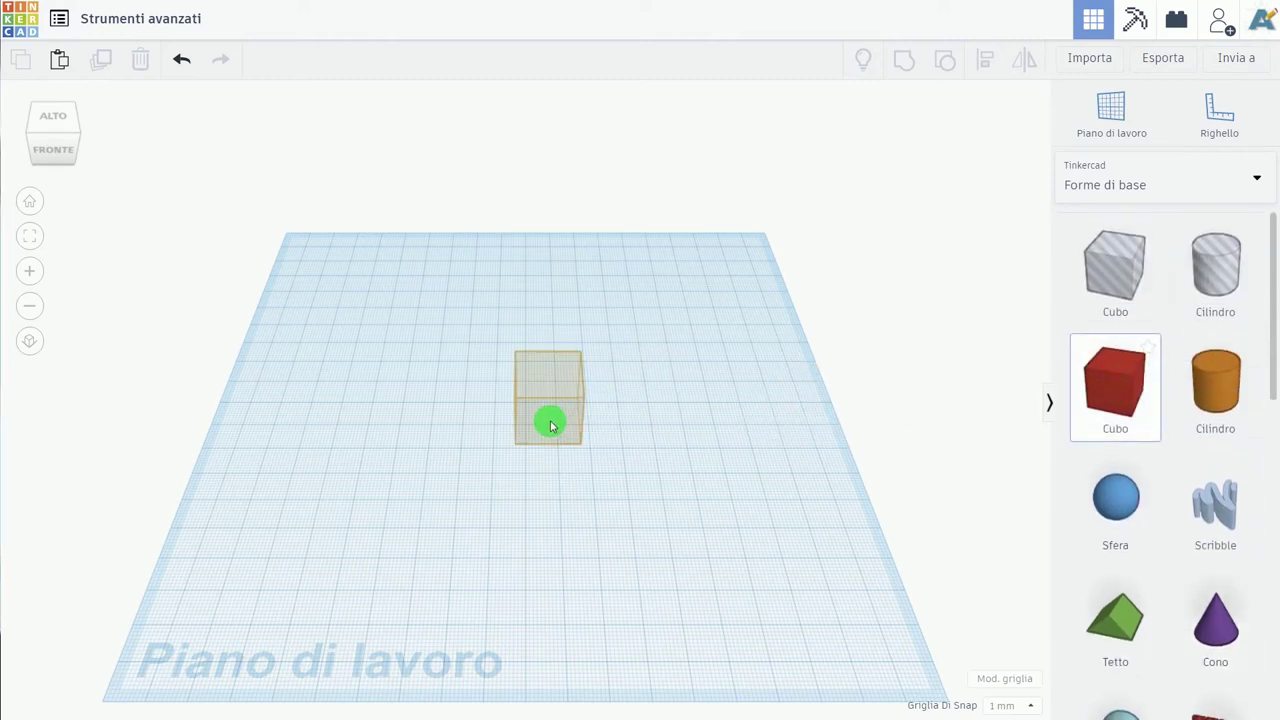
{"action": "left_click", "coordinate": [640, 288]}
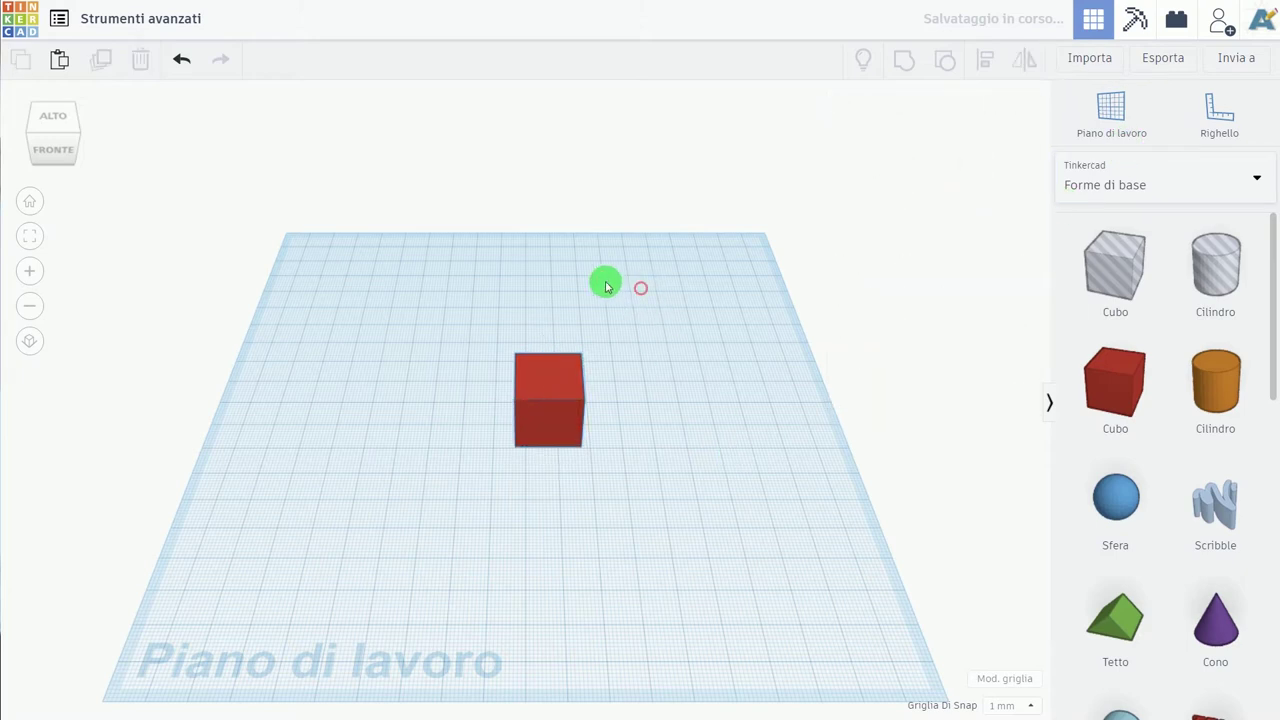
{"action": "left_click_drag", "start_coordinate": [1119, 617], "coordinate": [768, 510]}
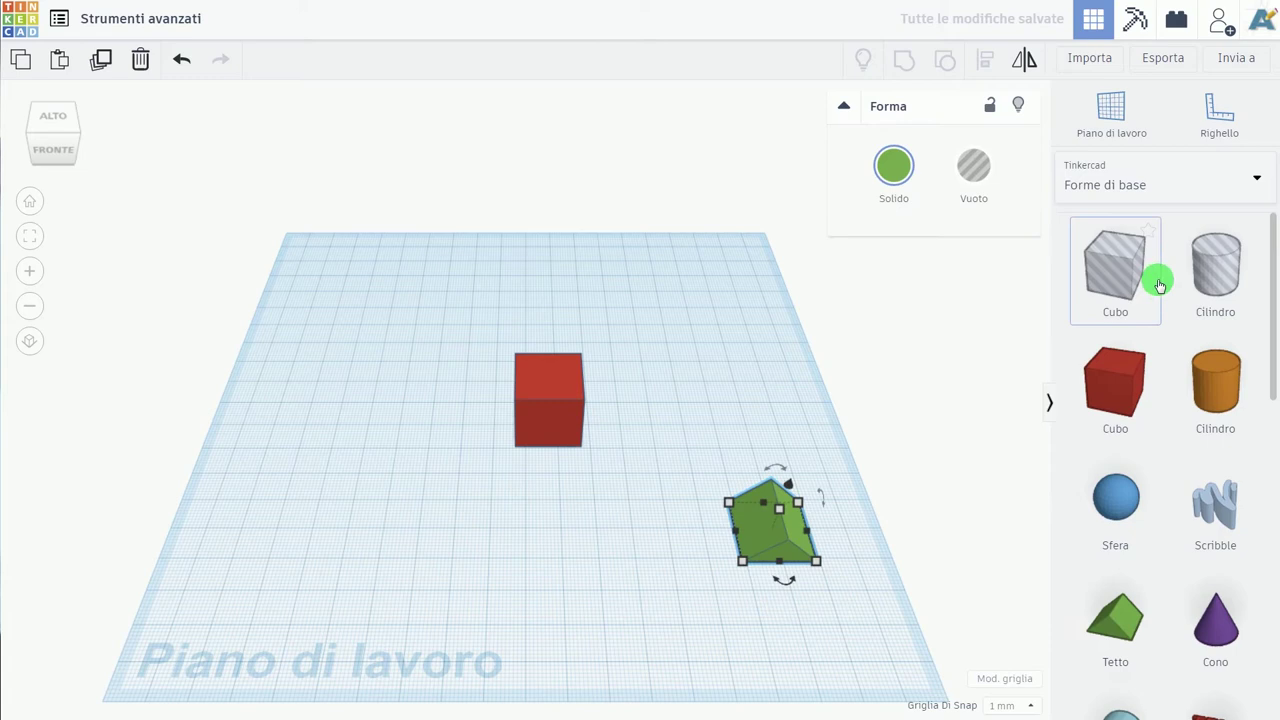
Cover the green roof with a hole box raised 5 mm and group them to cut off its peak.
{"action": "left_click_drag", "start_coordinate": [1121, 284], "coordinate": [774, 536]}
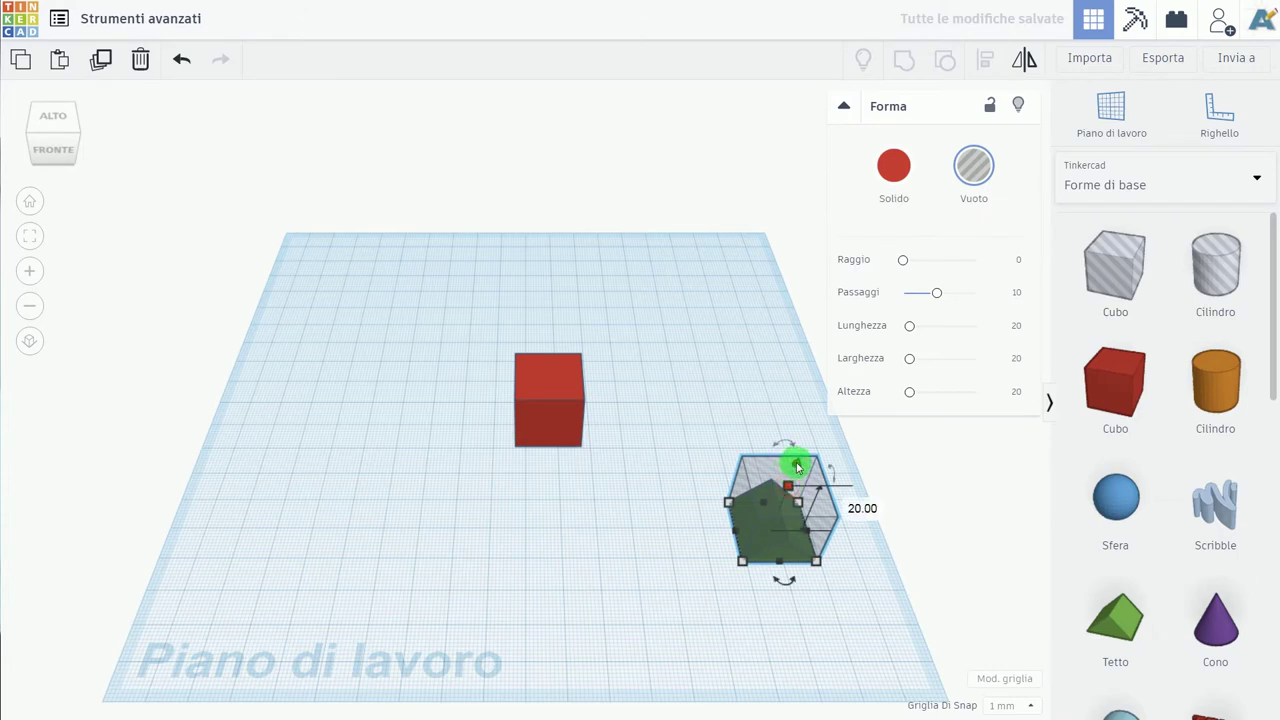
{"action": "left_click_drag", "start_coordinate": [797, 466], "coordinate": [798, 452]}
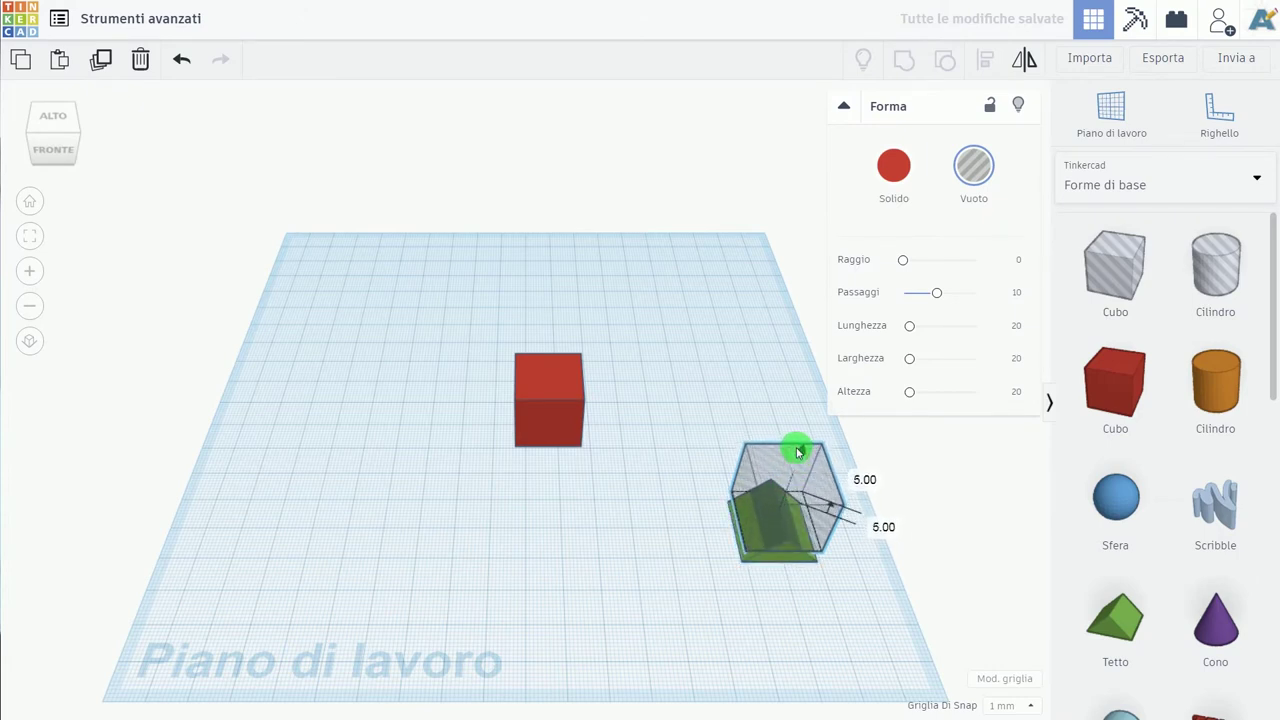
{"action": "left_click_drag", "start_coordinate": [891, 604], "coordinate": [727, 512]}
{"action": "left_click", "coordinate": [910, 160]}
{"action": "left_click", "coordinate": [908, 65]}
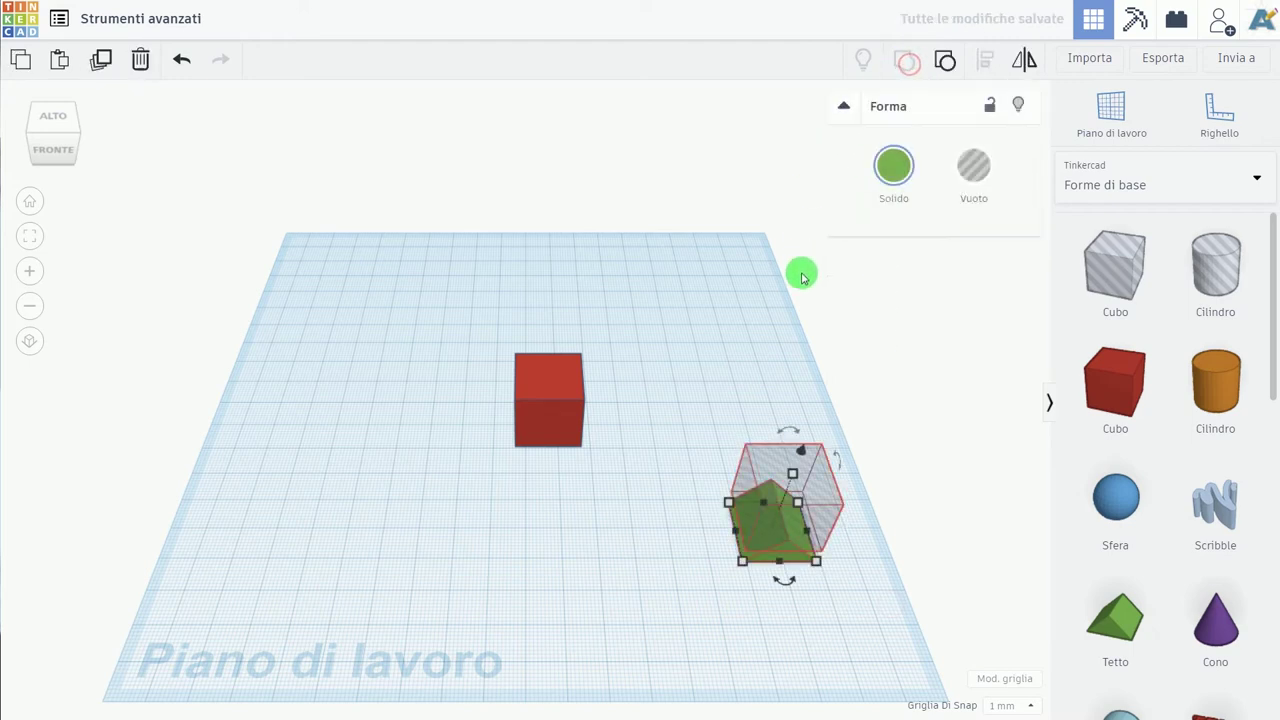
{"action": "mouse_move", "coordinate": [720, 420]}
{"action": "right_mouse_down"}
{"action": "mouse_move", "coordinate": [707, 400]}
{"action": "mouse_move", "coordinate": [717, 418]}
{"action": "right_mouse_up"}
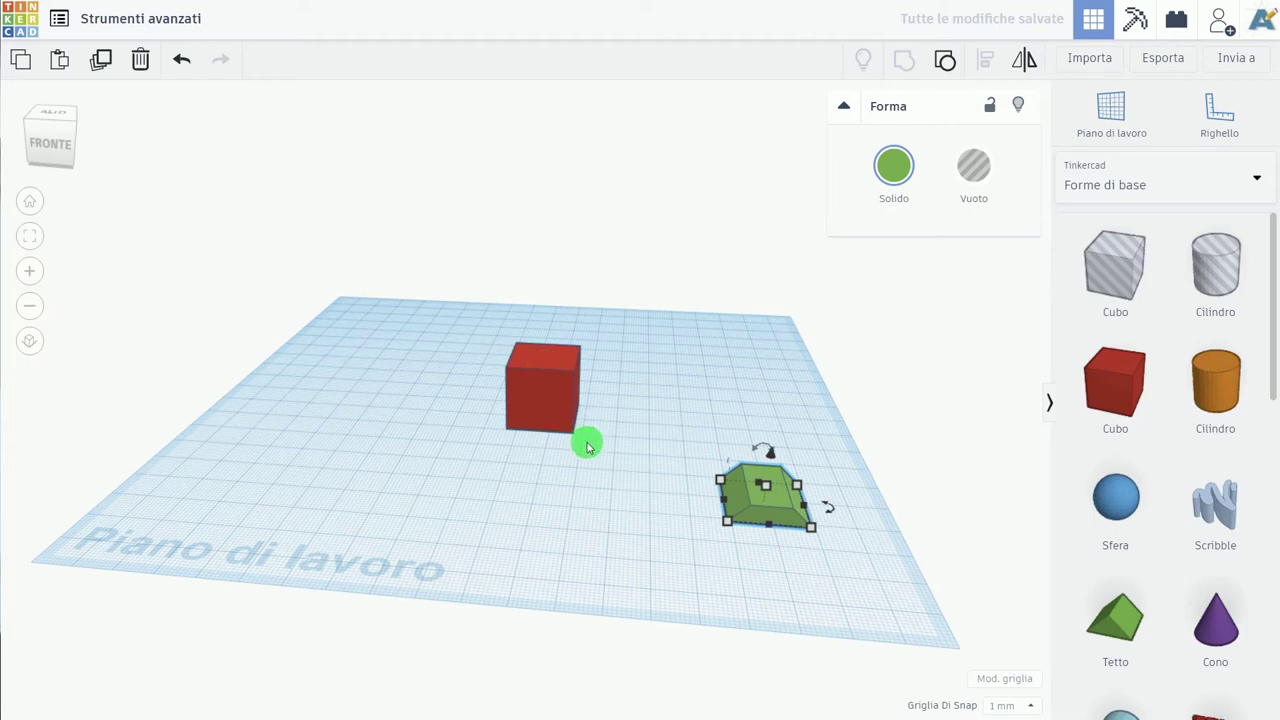
Stretch the red box upward to 33 mm tall.
{"action": "left_click", "coordinate": [554, 370]}
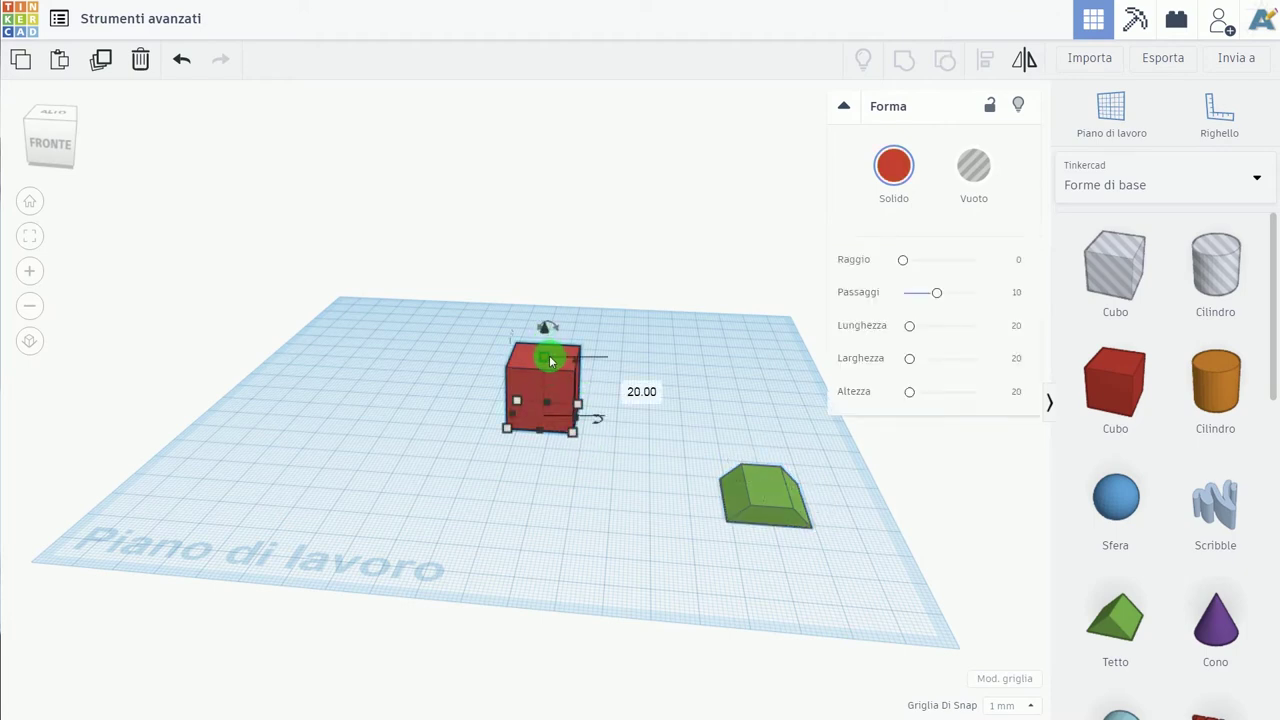
{"action": "left_click_drag", "start_coordinate": [545, 349], "coordinate": [545, 321]}
{"action": "left_click", "coordinate": [666, 451]}
{"action": "mouse_move", "coordinate": [666, 451]}
{"action": "right_mouse_down"}
{"action": "mouse_move", "coordinate": [637, 506]}
{"action": "mouse_move", "coordinate": [666, 514]}
{"action": "mouse_move", "coordinate": [588, 332]}
{"action": "right_mouse_up"}
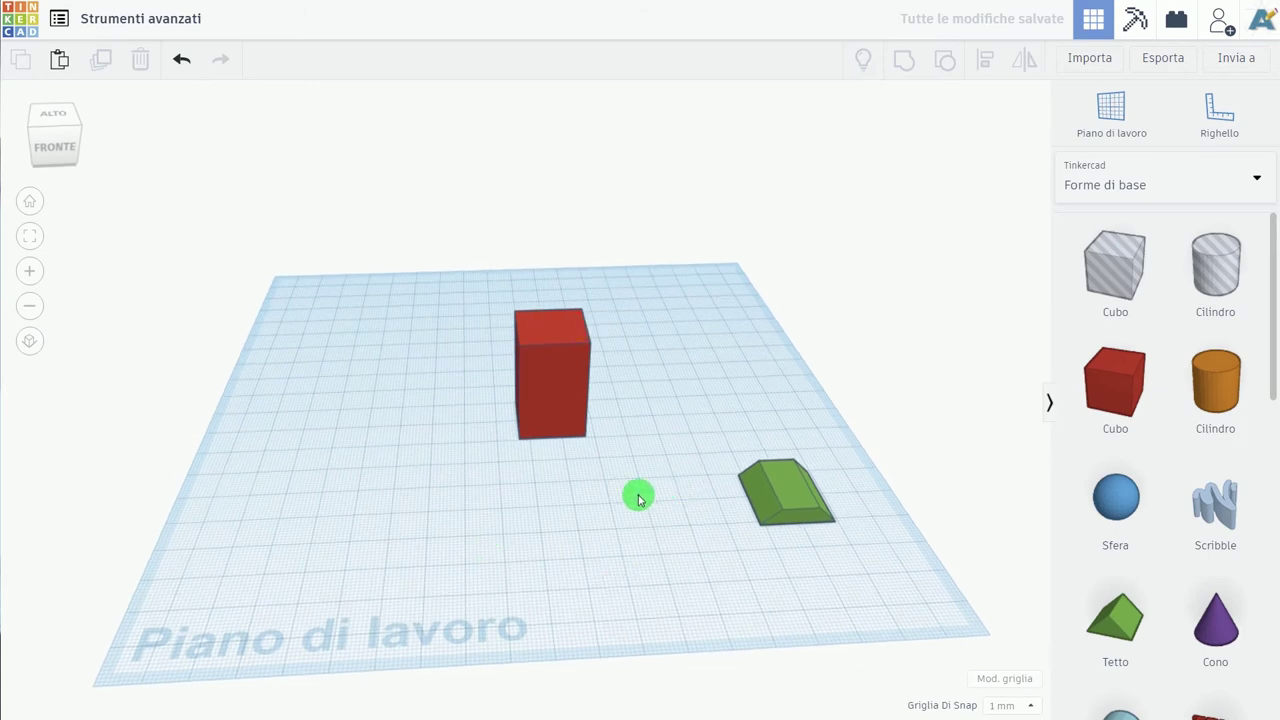
{"action": "right_click_drag", "start_coordinate": [637, 494], "coordinate": [623, 503]}
{"action": "left_click", "coordinate": [1110, 108]}
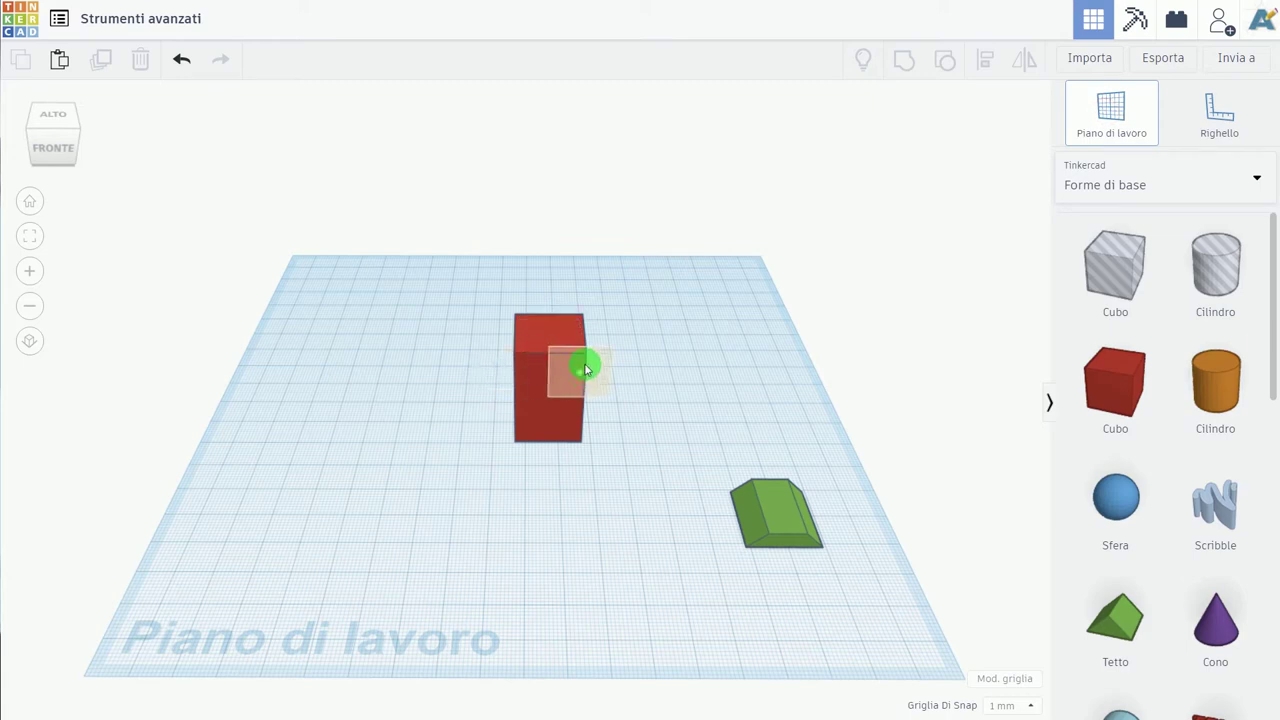
Set the workplane on the red box's top face, then select the green tapered block.
{"action": "left_click", "coordinate": [549, 337]}
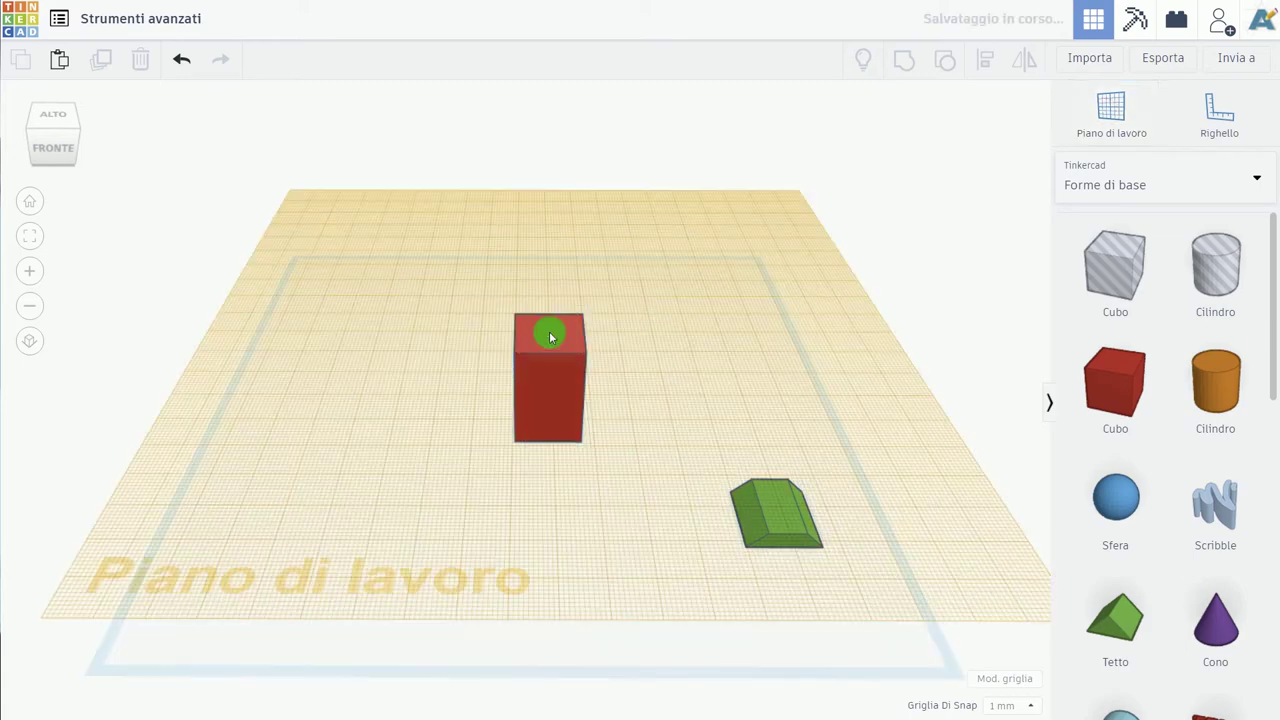
{"action": "mouse_move", "coordinate": [567, 491]}
{"action": "right_mouse_down"}
{"action": "mouse_move", "coordinate": [563, 403]}
{"action": "mouse_move", "coordinate": [573, 490]}
{"action": "right_mouse_up"}
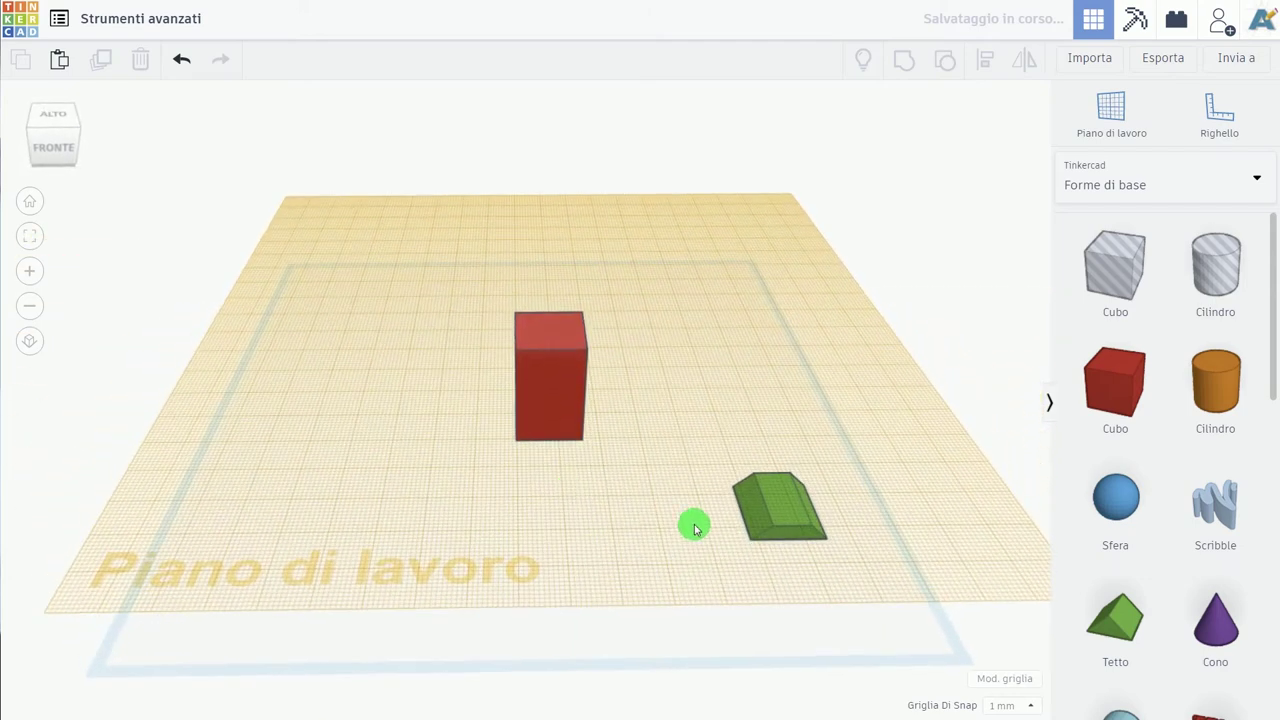
{"action": "left_click", "coordinate": [779, 519]}
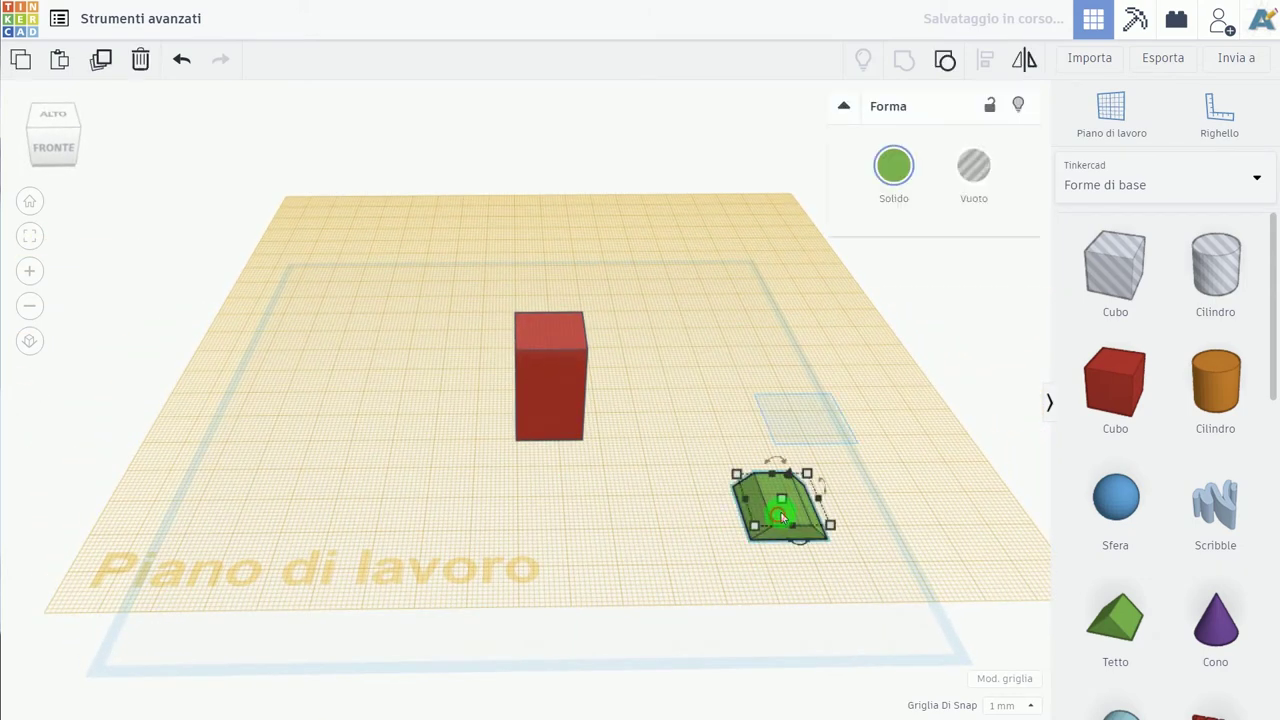
Add an orange cylinder and a second green roof at the red box's top height, then inspect them.
{"action": "left_click", "coordinate": [650, 441]}
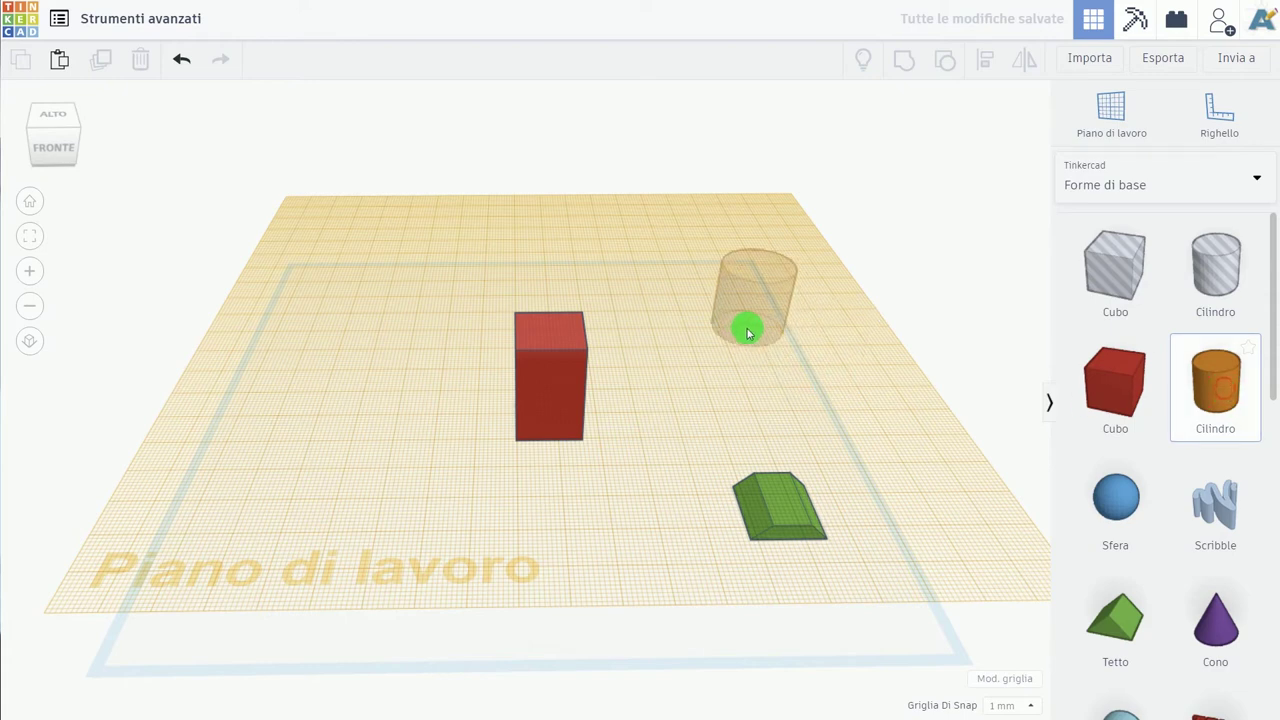
{"action": "left_click", "coordinate": [754, 328]}
{"action": "left_click_drag", "start_coordinate": [1133, 628], "coordinate": [660, 337]}
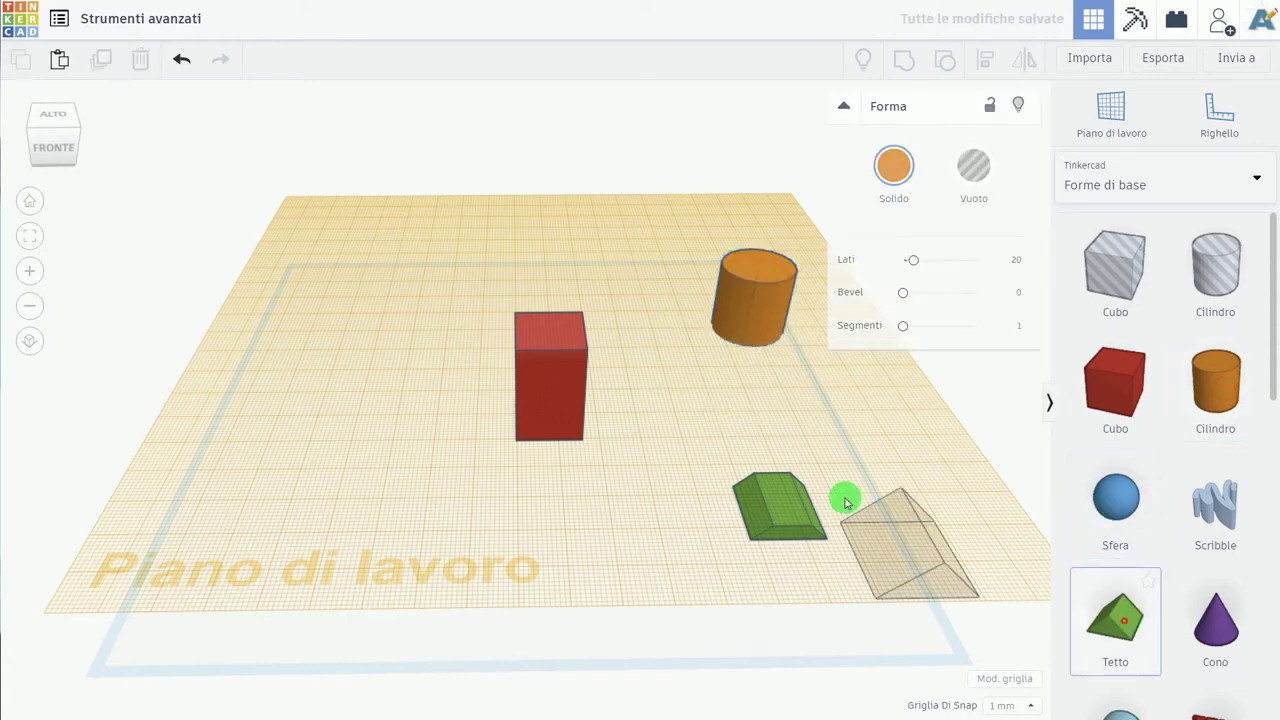
{"action": "mouse_move", "coordinate": [650, 386]}
{"action": "right_mouse_down"}
{"action": "mouse_move", "coordinate": [680, 450]}
{"action": "mouse_move", "coordinate": [723, 446]}
{"action": "right_mouse_up"}
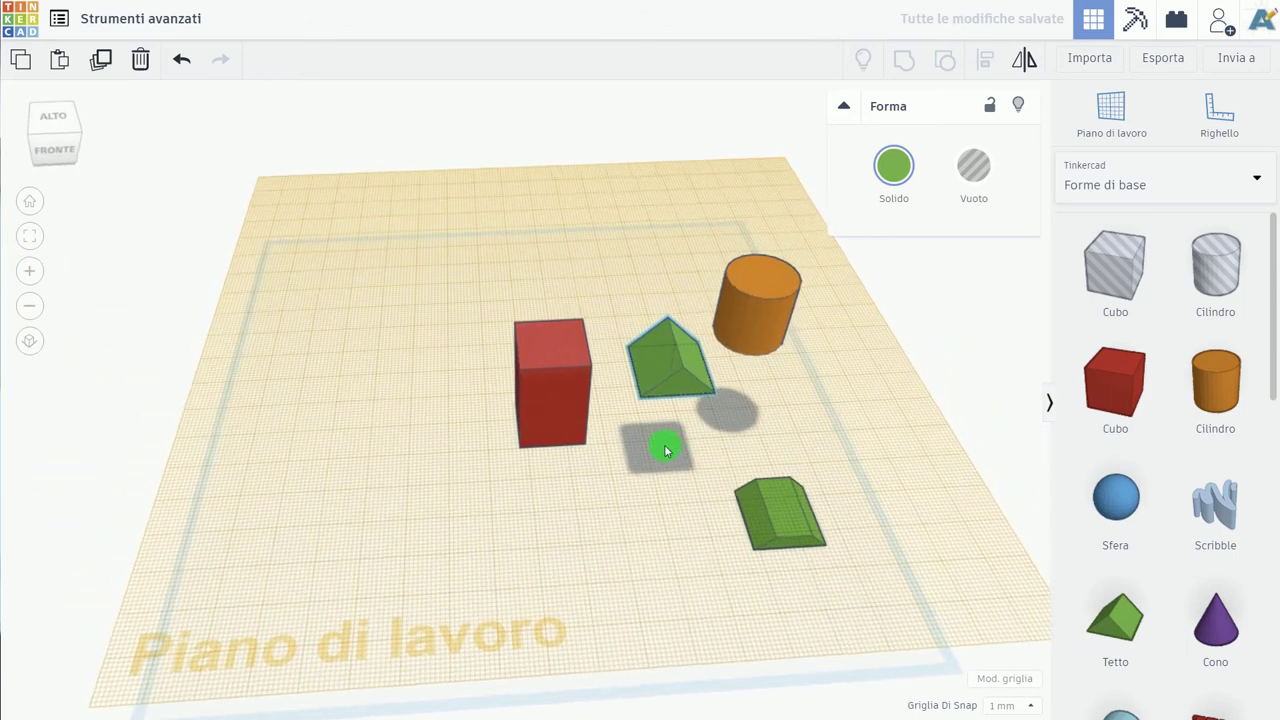
{"action": "left_click", "coordinate": [748, 314]}
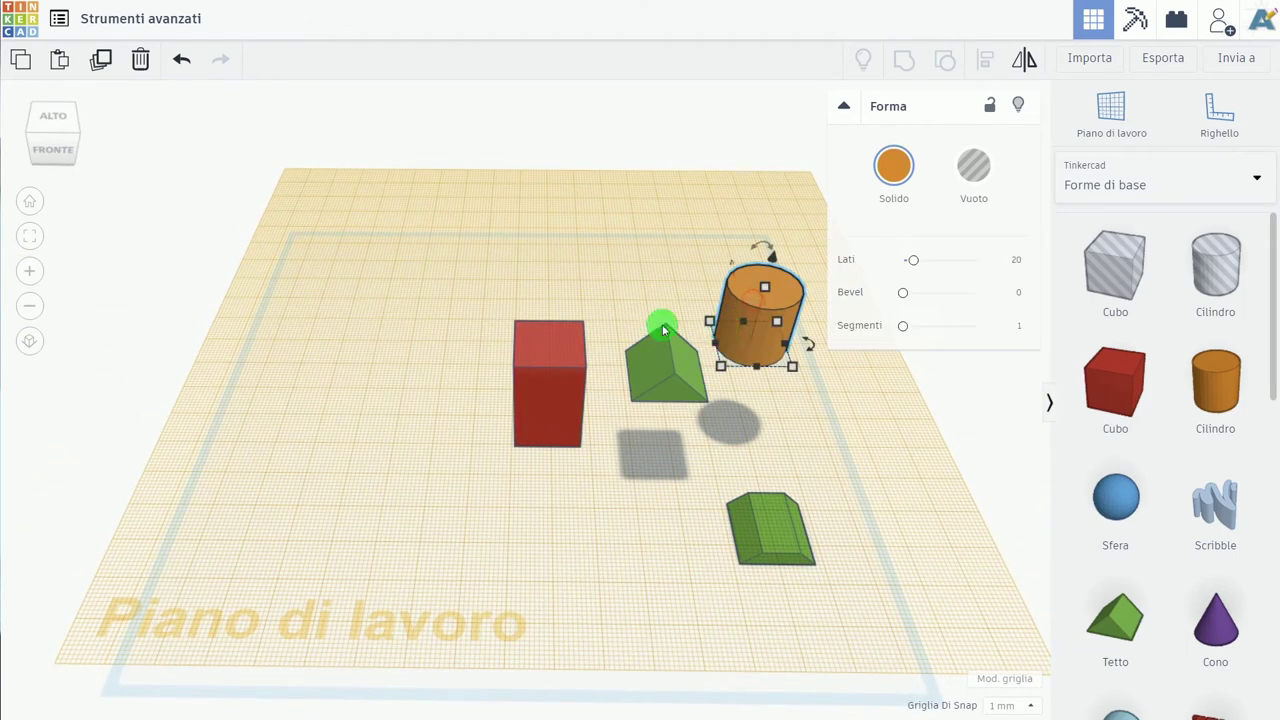
{"action": "left_click", "coordinate": [665, 380]}
{"action": "left_click", "coordinate": [782, 549]}
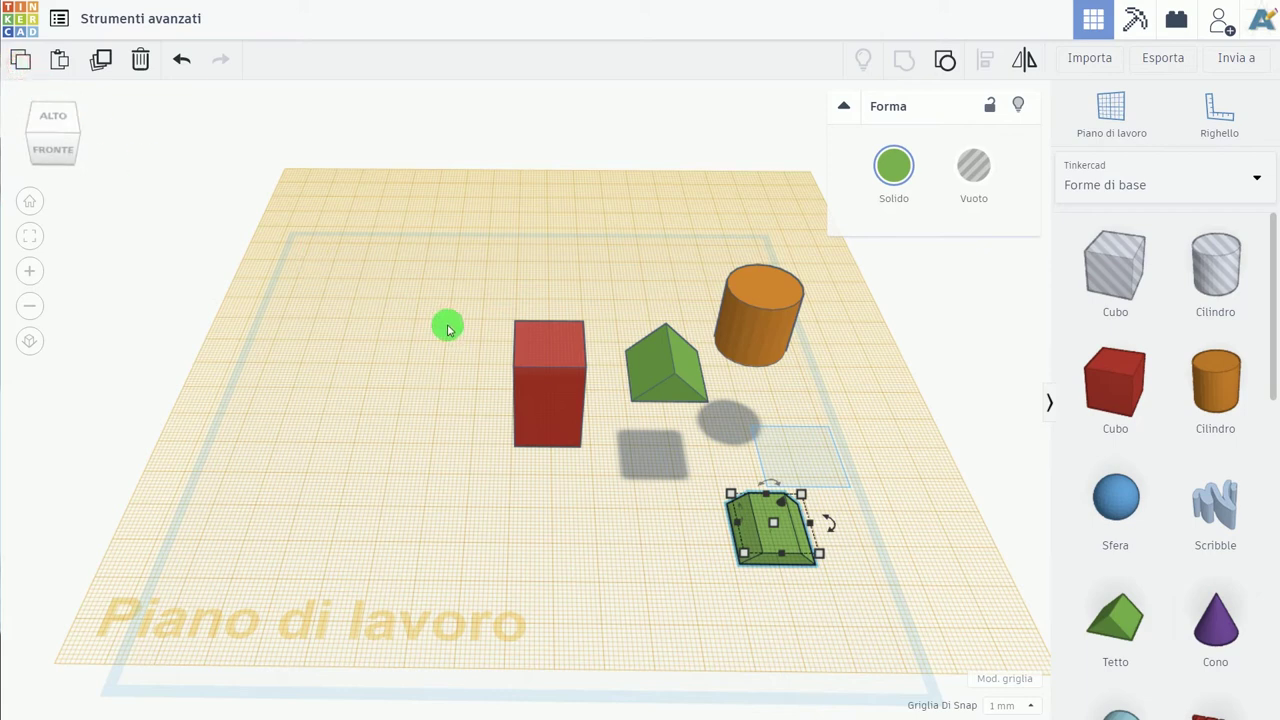
{"action": "left_click", "coordinate": [602, 454]}
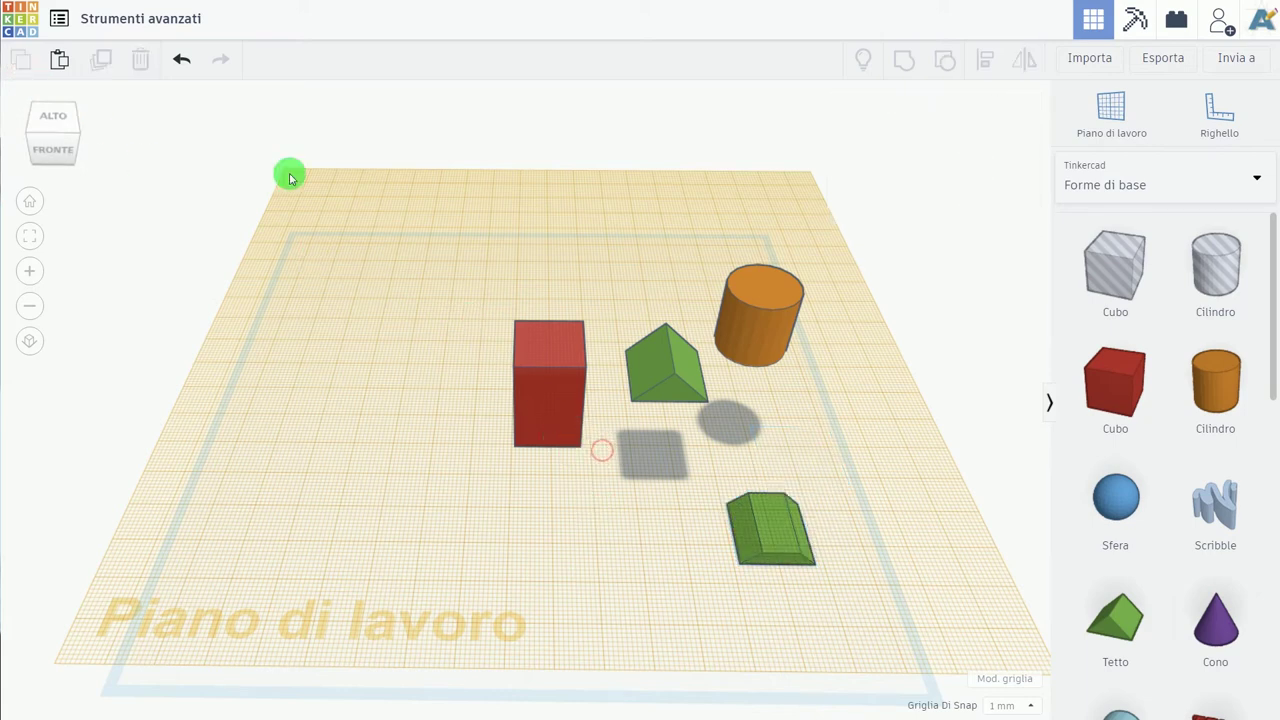
Paste a copy of the green tapered block and stack it on top of the red box.
{"action": "left_click", "coordinate": [61, 64]}
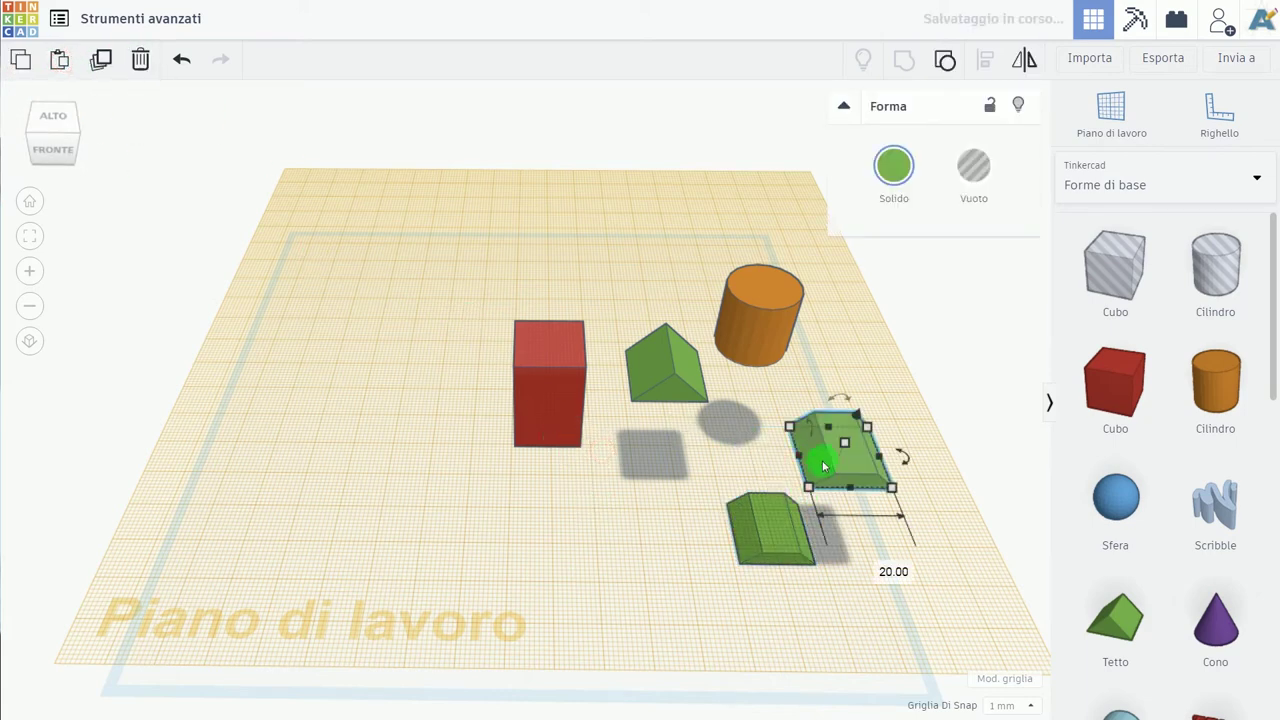
{"action": "mouse_move", "coordinate": [826, 462]}
{"action": "right_mouse_down"}
{"action": "mouse_move", "coordinate": [788, 447]}
{"action": "mouse_move", "coordinate": [838, 468]}
{"action": "right_mouse_up"}
{"action": "mouse_move", "coordinate": [838, 468]}
{"action": "left_mouse_down"}
{"action": "mouse_move", "coordinate": [543, 350]}
{"action": "mouse_move", "coordinate": [556, 278]}
{"action": "left_mouse_up"}
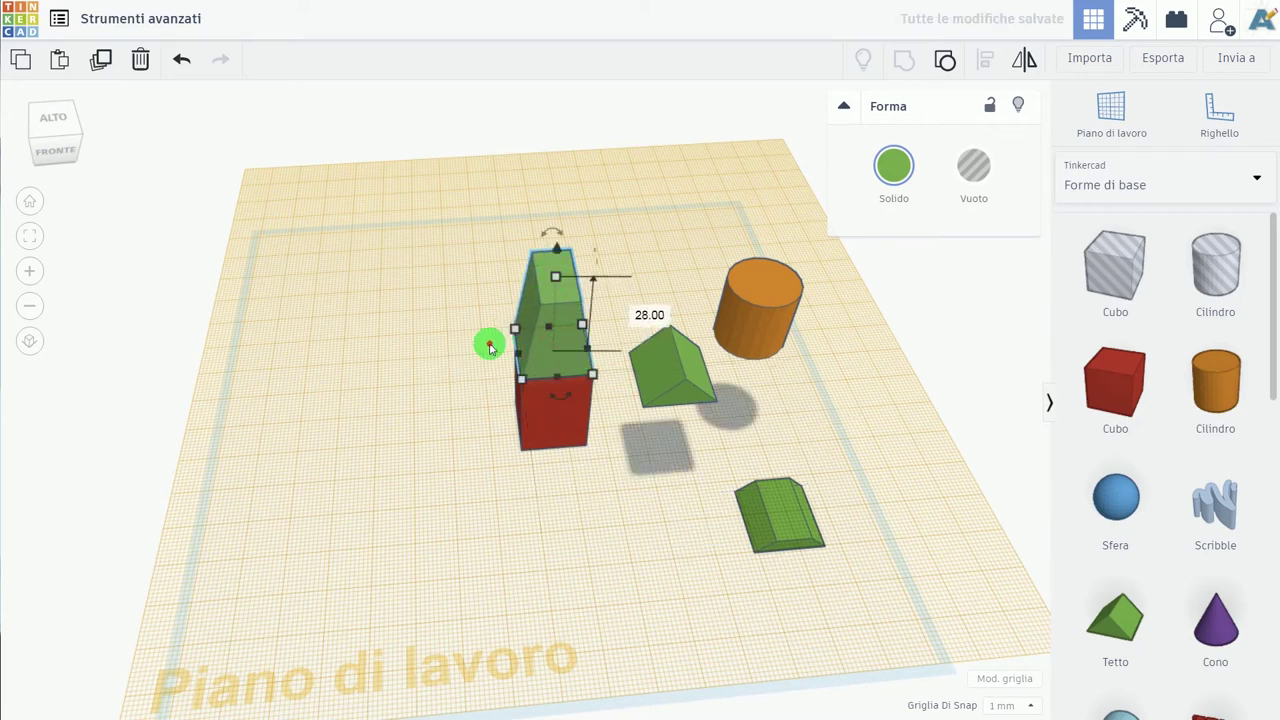
Box-select the orange cylinder, green roof and flat wedge together.
{"action": "left_click", "coordinate": [426, 466]}
{"action": "mouse_move", "coordinate": [426, 466]}
{"action": "right_mouse_down"}
{"action": "mouse_move", "coordinate": [394, 440]}
{"action": "mouse_move", "coordinate": [411, 472]}
{"action": "right_mouse_up"}
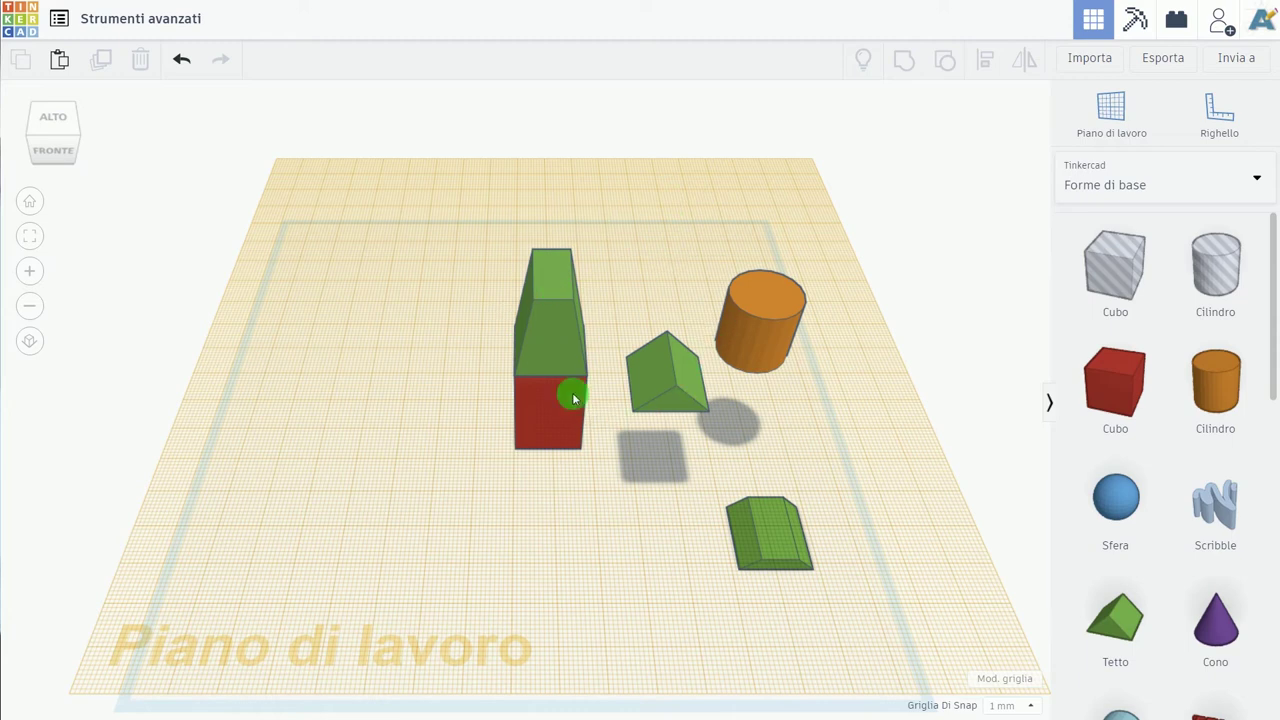
{"action": "mouse_move", "coordinate": [835, 603]}
{"action": "left_mouse_down"}
{"action": "mouse_move", "coordinate": [519, 249]}
{"action": "mouse_move", "coordinate": [687, 289]}
{"action": "left_mouse_up"}
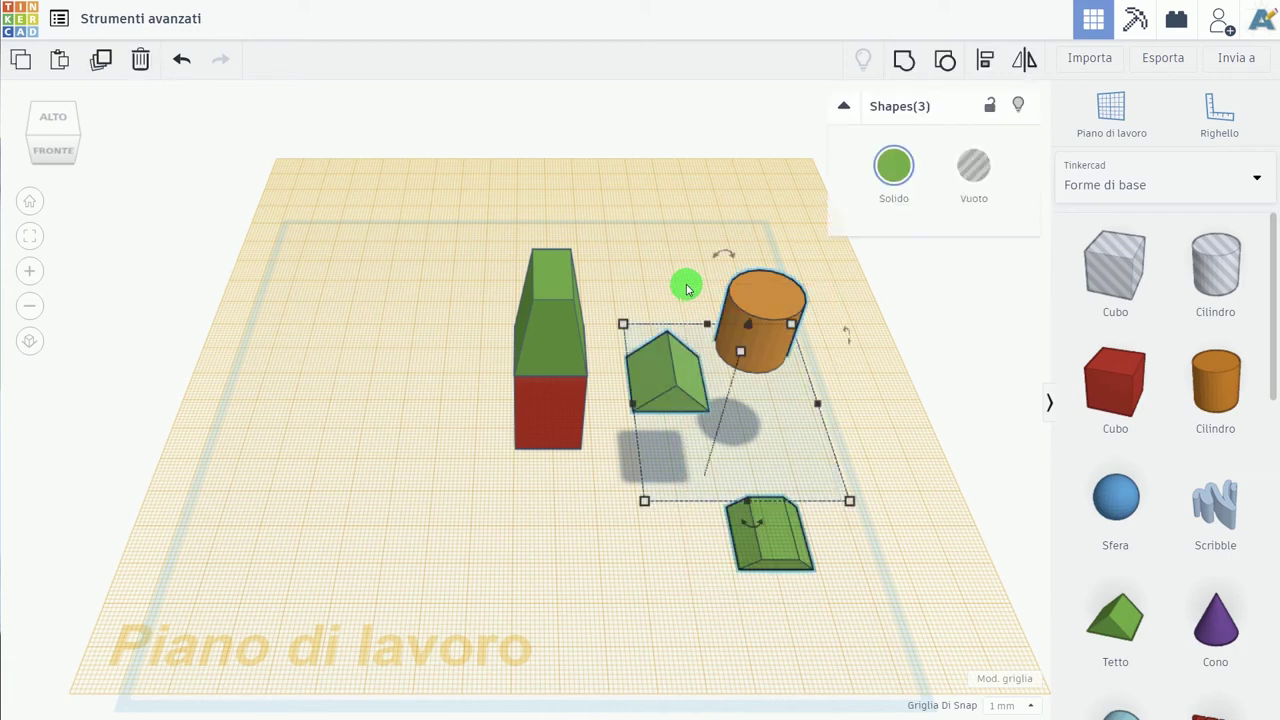
Delete the cylinder, roof and wedge, and reset the workplane to the default ground grid.
{"action": "key", "text": "Delete"}
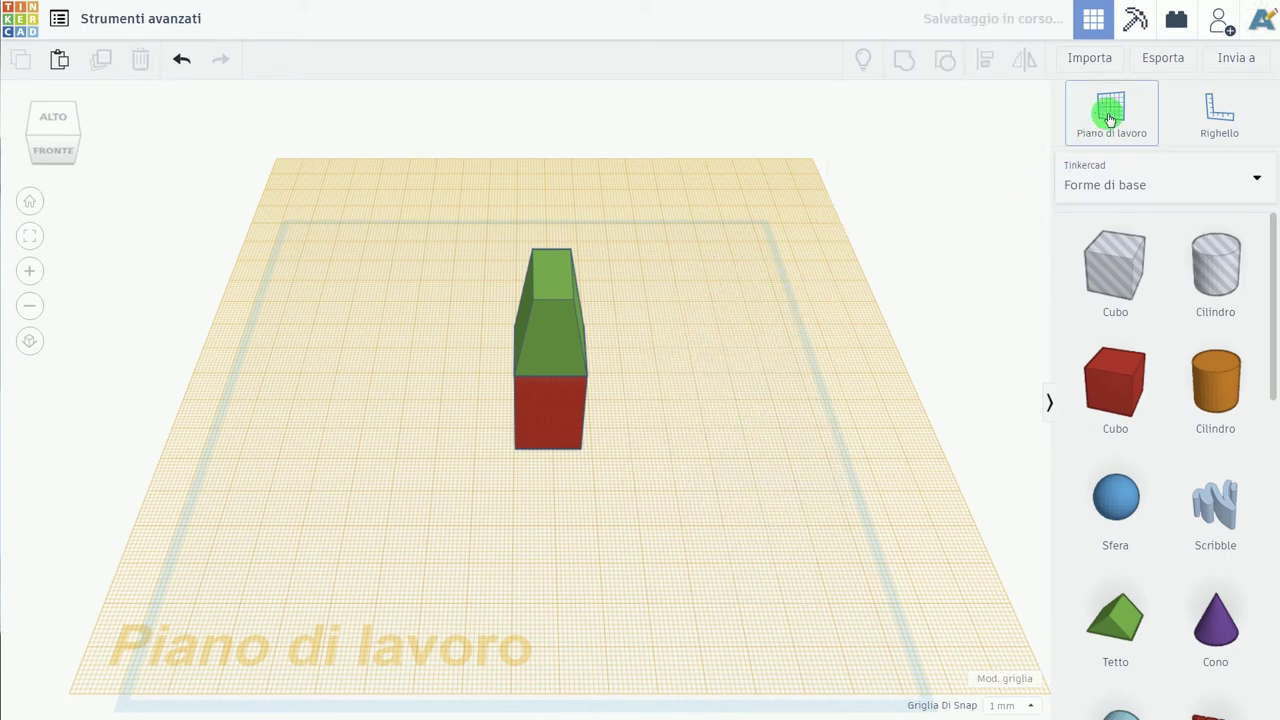
{"action": "left_click", "coordinate": [1109, 119]}
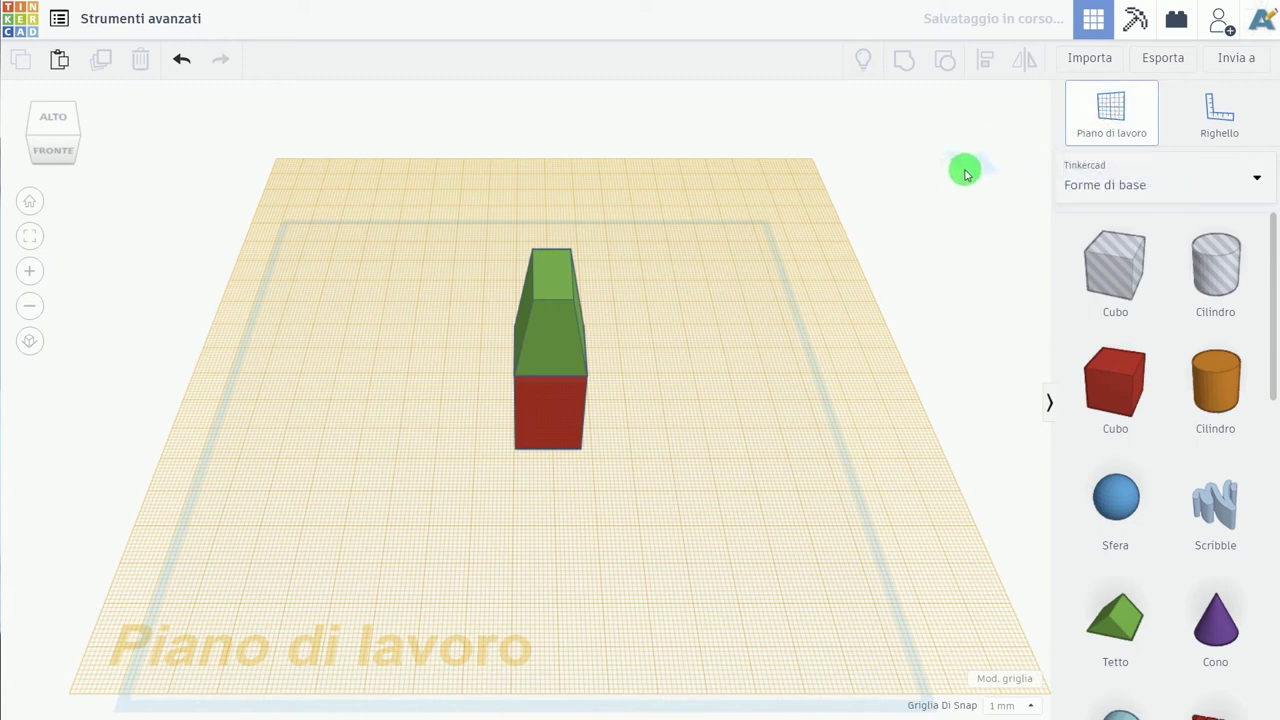
{"action": "left_click", "coordinate": [949, 208]}
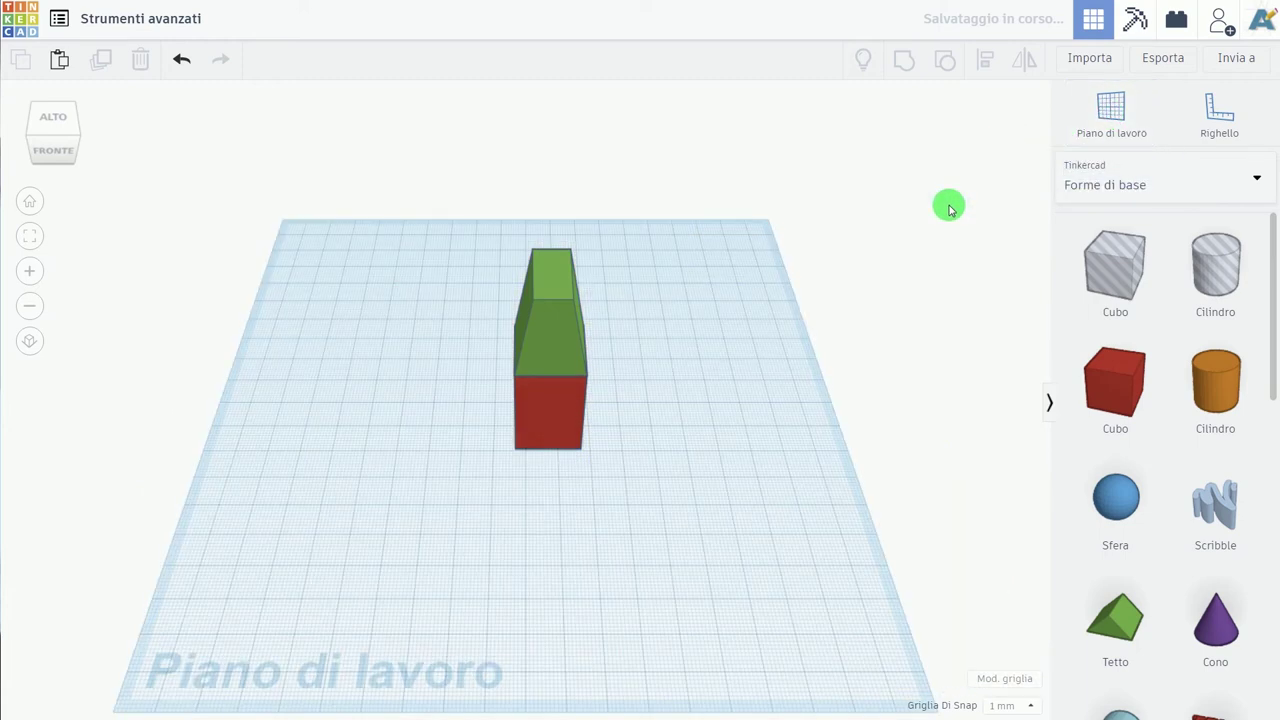
{"action": "left_click", "coordinate": [1108, 119]}
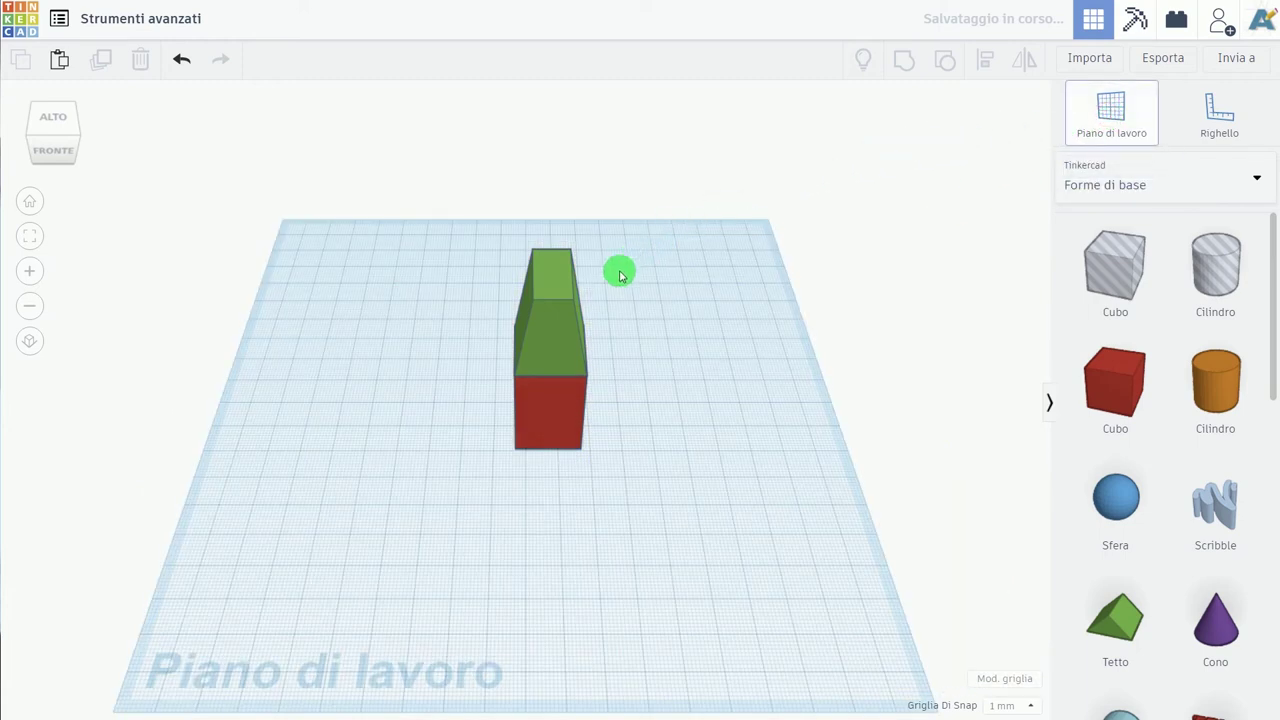
Place a purple cone on the green block's sloped face and push it against the block.
{"action": "left_click", "coordinate": [578, 316]}
{"action": "mouse_move", "coordinate": [643, 488]}
{"action": "right_mouse_down"}
{"action": "mouse_move", "coordinate": [519, 474]}
{"action": "mouse_move", "coordinate": [514, 449]}
{"action": "mouse_move", "coordinate": [471, 428]}
{"action": "mouse_move", "coordinate": [608, 443]}
{"action": "right_mouse_up"}
{"action": "mouse_move", "coordinate": [926, 500]}
{"action": "left_mouse_down"}
{"action": "mouse_move", "coordinate": [552, 263]}
{"action": "mouse_move", "coordinate": [540, 276]}
{"action": "left_mouse_up"}
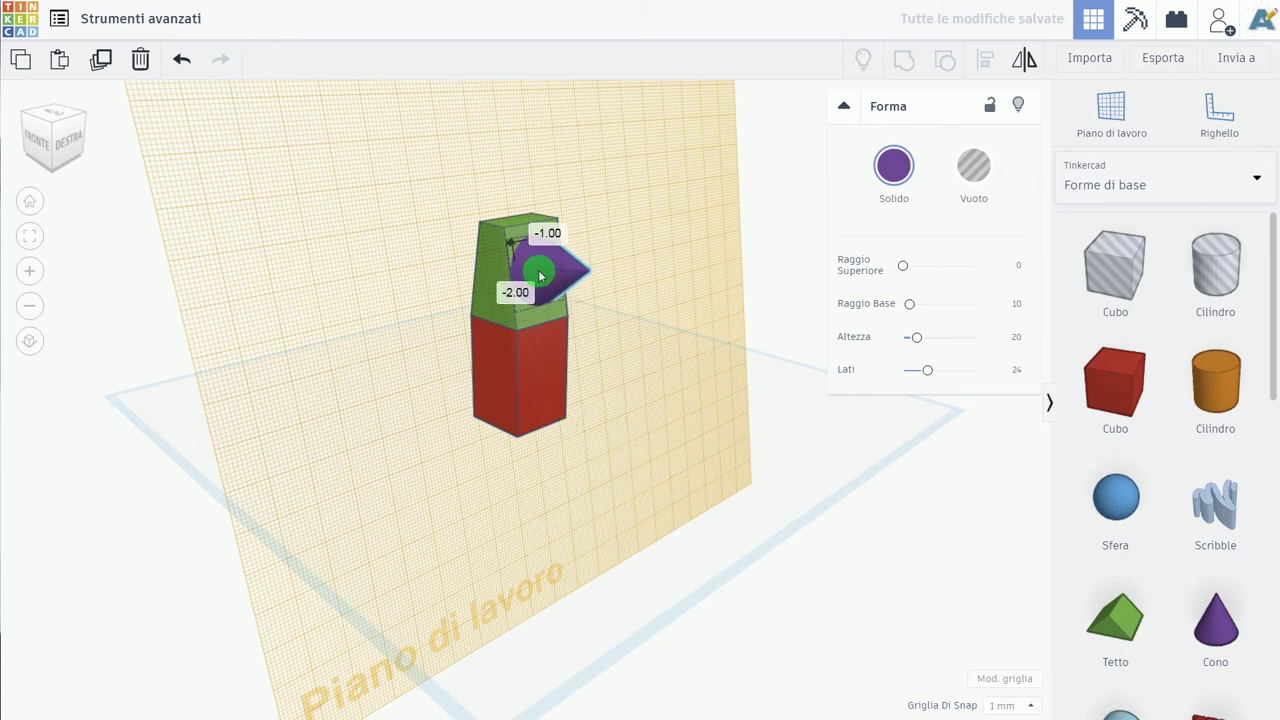
{"action": "mouse_move", "coordinate": [511, 400]}
{"action": "right_mouse_down"}
{"action": "mouse_move", "coordinate": [656, 369]}
{"action": "mouse_move", "coordinate": [563, 400]}
{"action": "mouse_move", "coordinate": [417, 417]}
{"action": "mouse_move", "coordinate": [446, 393]}
{"action": "right_mouse_up"}
{"action": "left_click", "coordinate": [529, 287]}
{"action": "mouse_move", "coordinate": [522, 287]}
{"action": "left_mouse_down"}
{"action": "mouse_move", "coordinate": [494, 289]}
{"action": "mouse_move", "coordinate": [417, 388]}
{"action": "left_mouse_up"}
{"action": "mouse_move", "coordinate": [417, 388]}
{"action": "right_mouse_down"}
{"action": "mouse_move", "coordinate": [594, 386]}
{"action": "mouse_move", "coordinate": [663, 349]}
{"action": "right_mouse_up"}
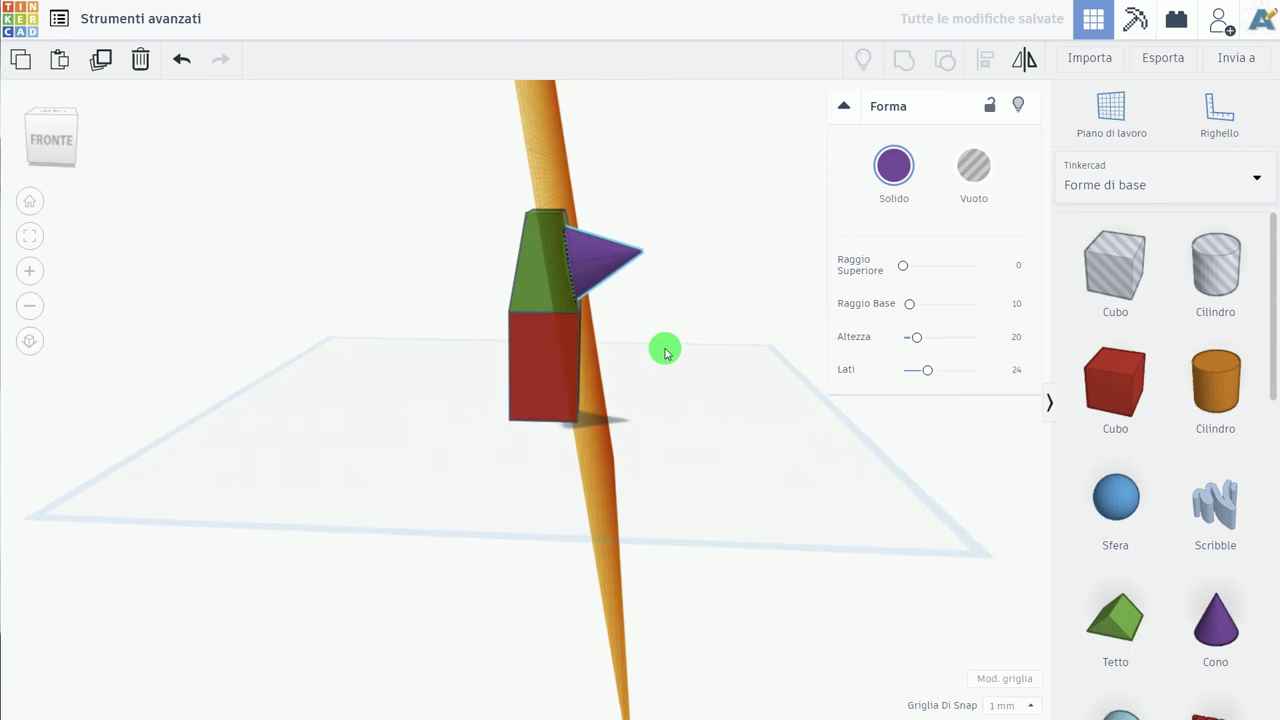
Restore the flat default workplane and box-select the cube, tapered block and cone.
{"action": "left_click", "coordinate": [1112, 110]}
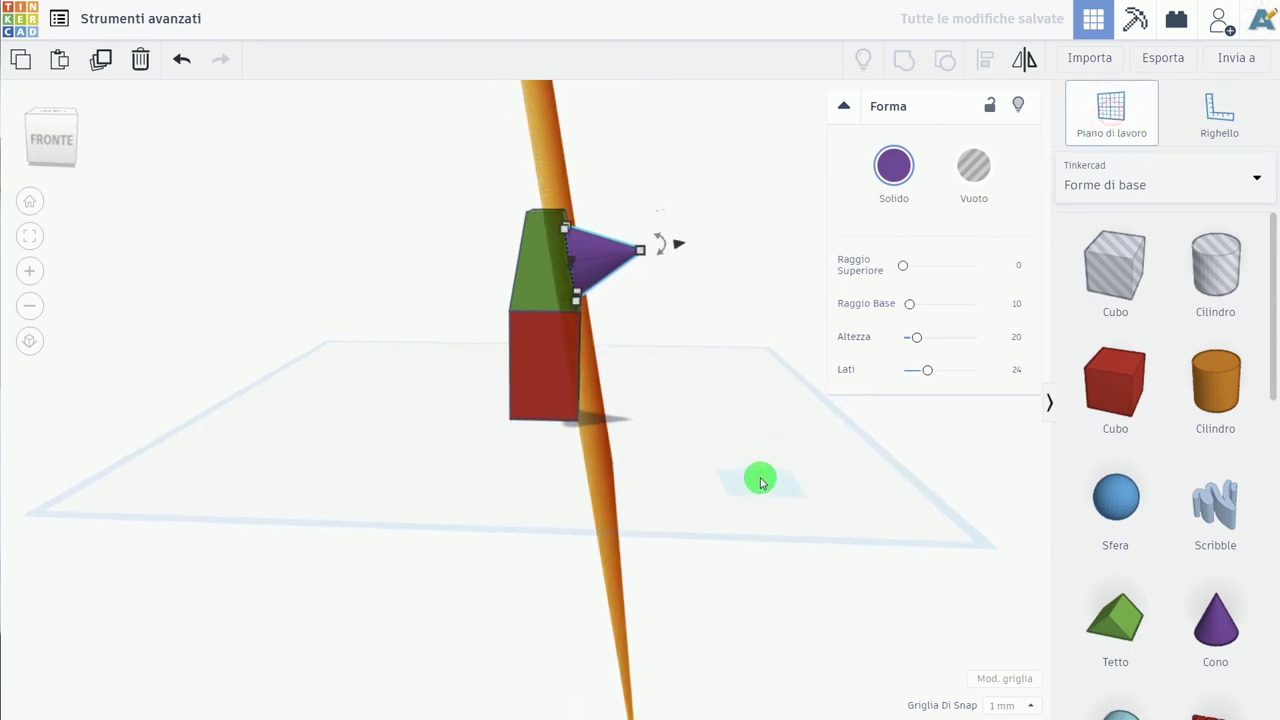
{"action": "left_click", "coordinate": [760, 476]}
{"action": "left_click_drag", "start_coordinate": [603, 454], "coordinate": [486, 209]}
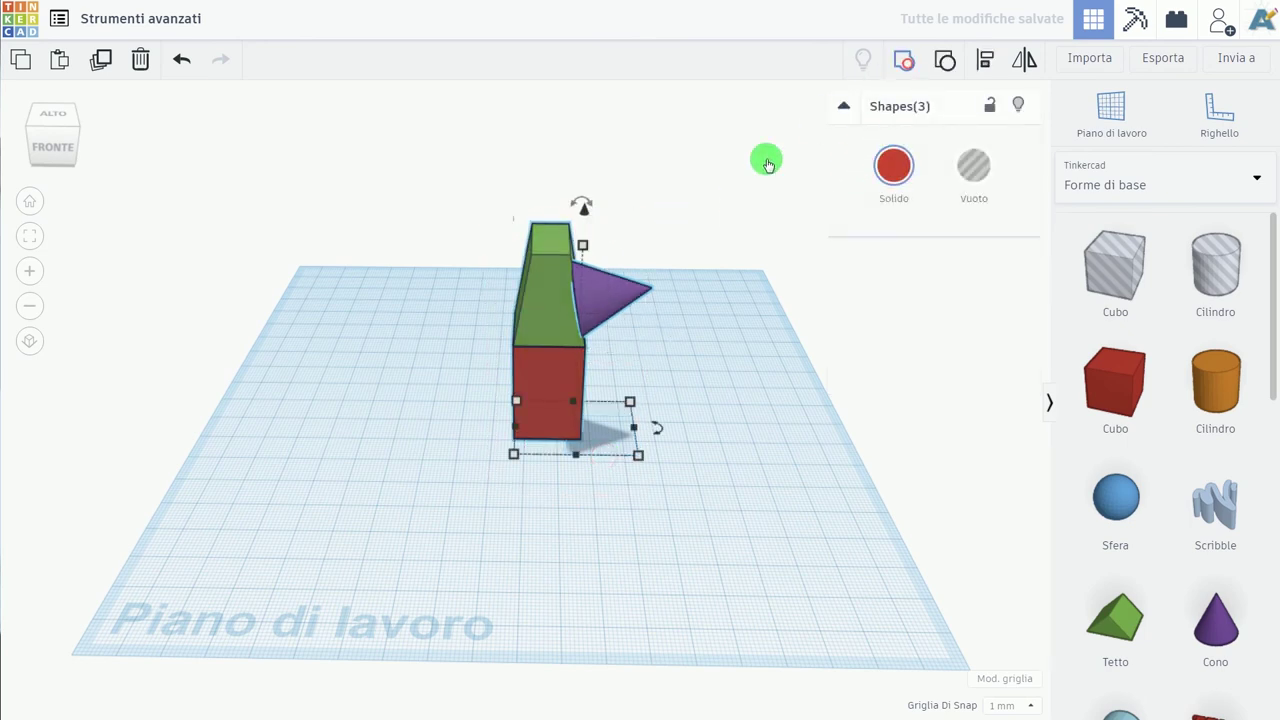
Group the cube, tapered block and cone into one shape with Ctrl+G.
{"action": "key", "text": "ctrl+g"}
{"action": "right_click_drag", "start_coordinate": [648, 436], "coordinate": [641, 434]}
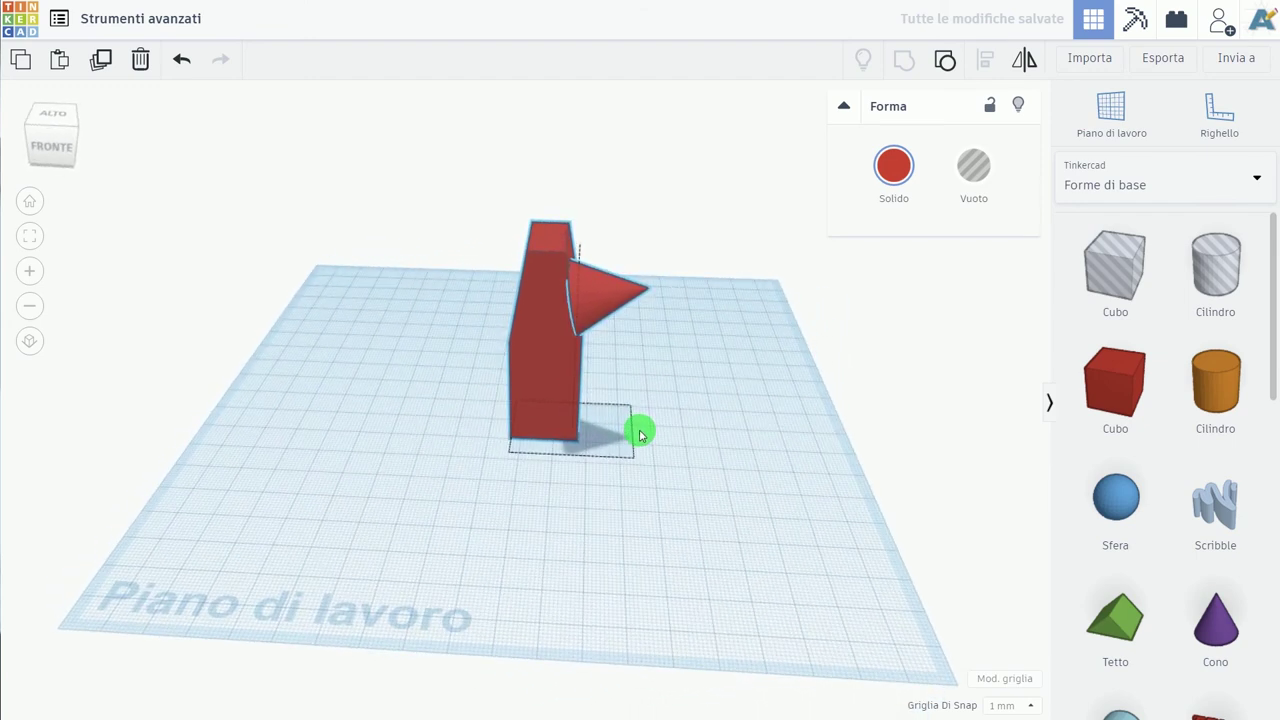
{"action": "right_click_drag", "start_coordinate": [641, 434], "coordinate": [648, 438]}
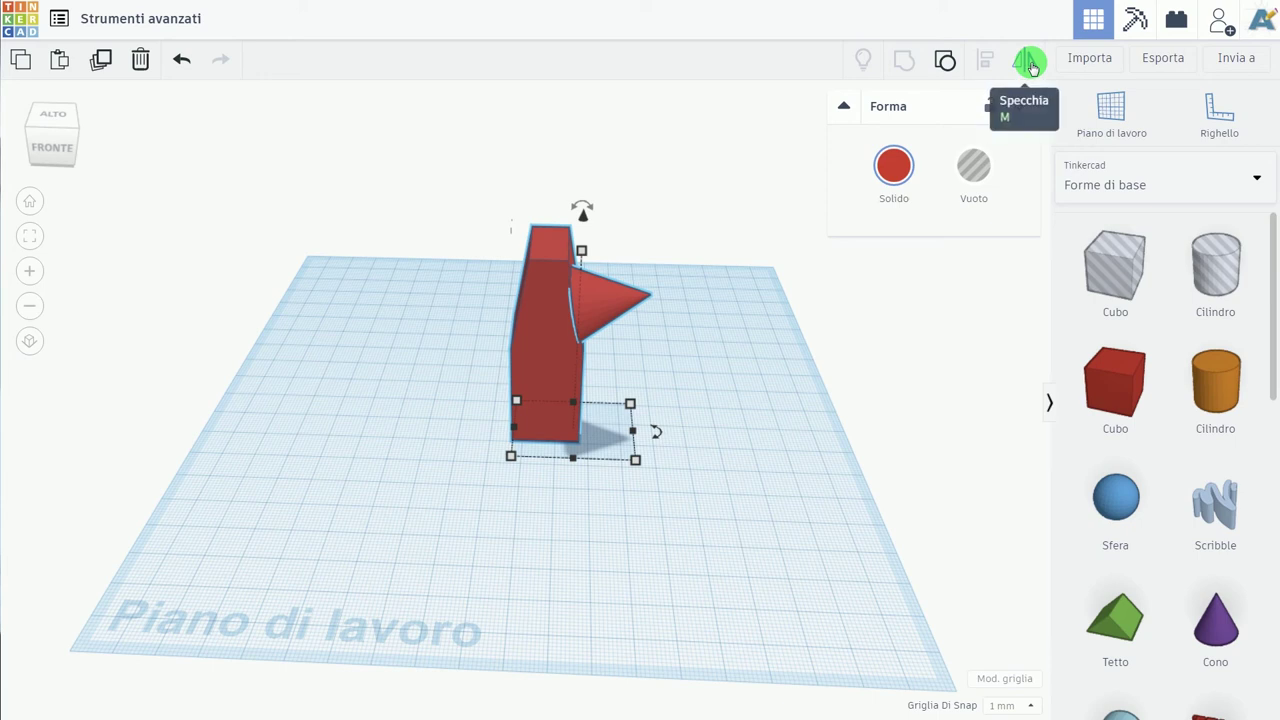
Mirror the group horizontally so the cone points left, then reselect it.
{"action": "left_click", "coordinate": [1031, 64]}
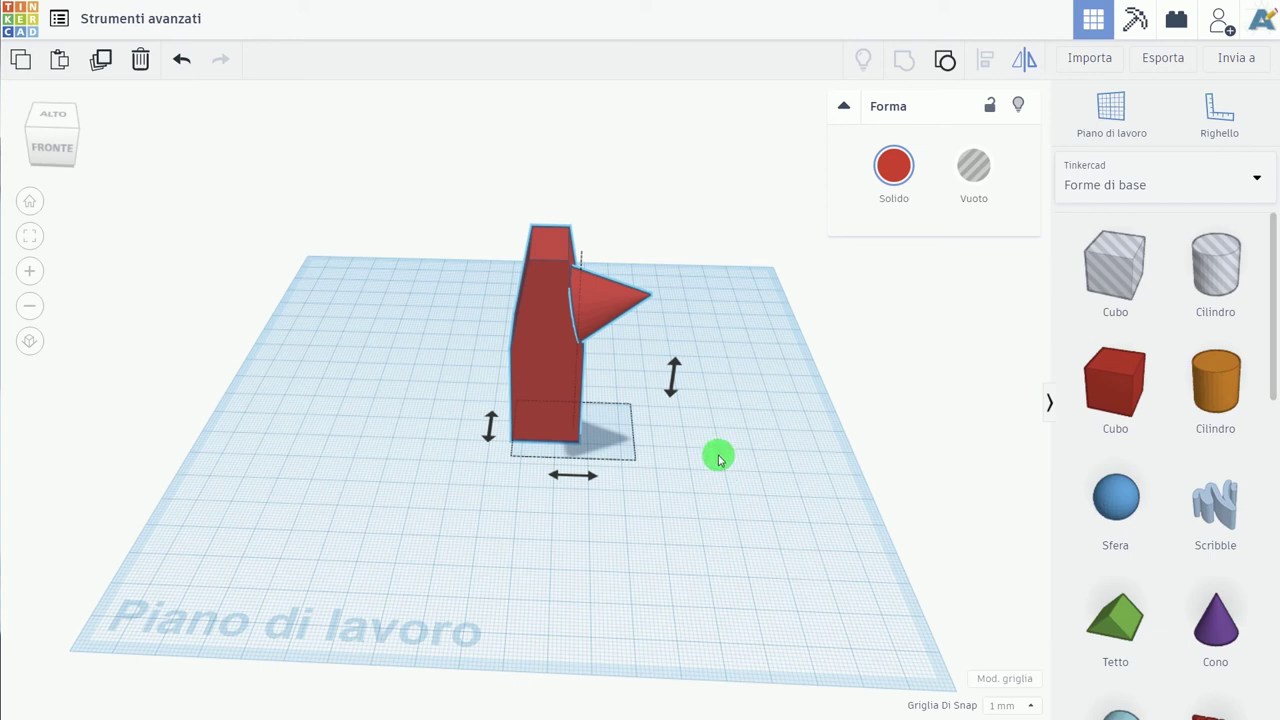
{"action": "mouse_move", "coordinate": [490, 428]}
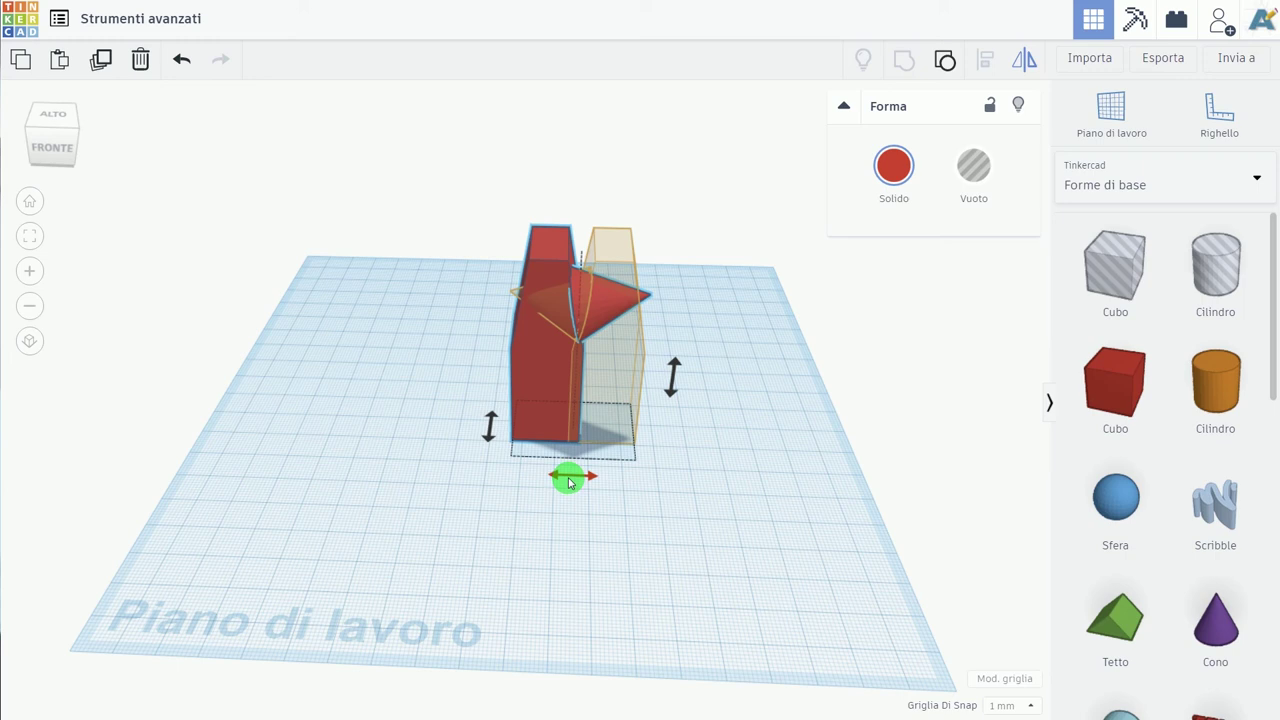
{"action": "left_click", "coordinate": [488, 430]}
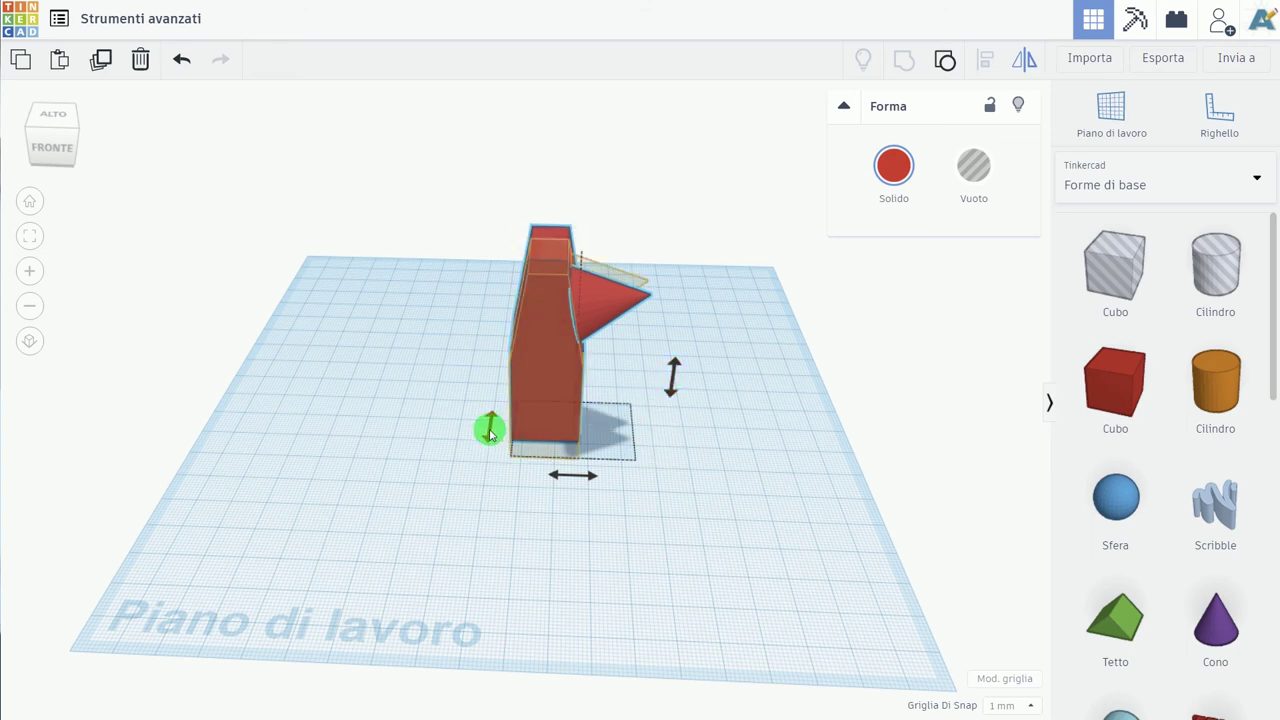
{"action": "left_click", "coordinate": [563, 478]}
{"action": "left_click", "coordinate": [523, 551]}
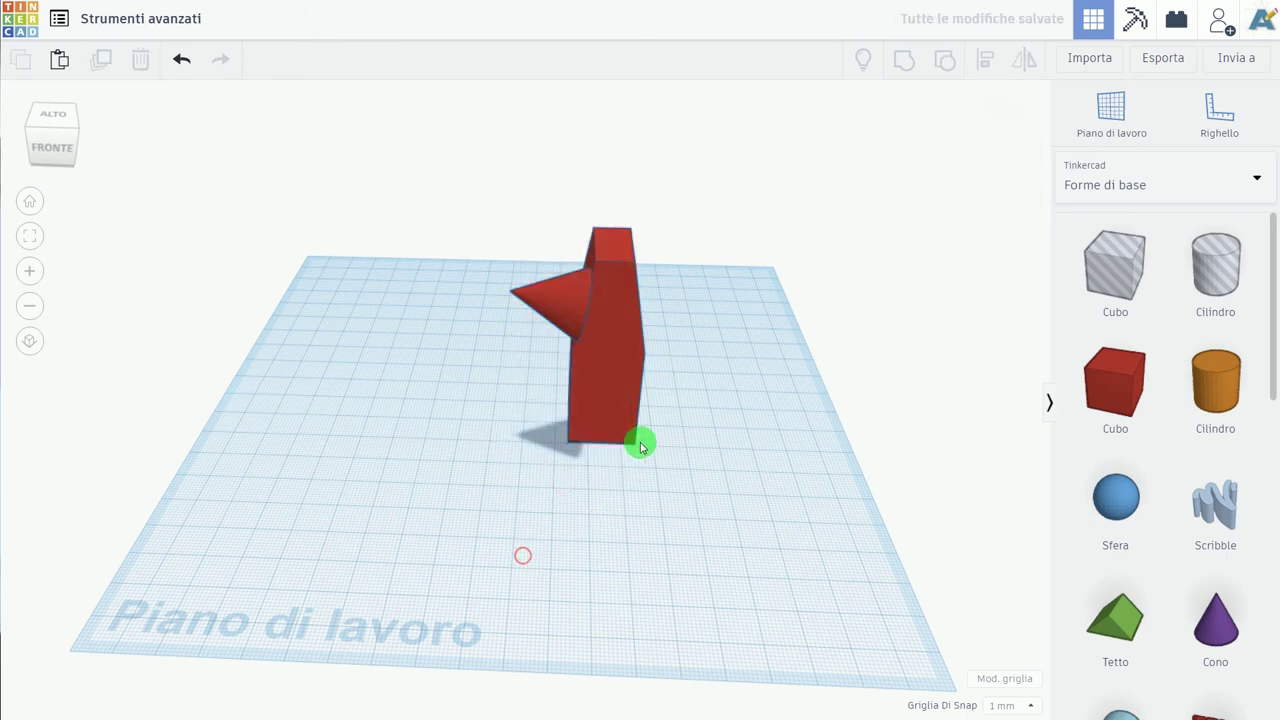
{"action": "left_click", "coordinate": [607, 350]}
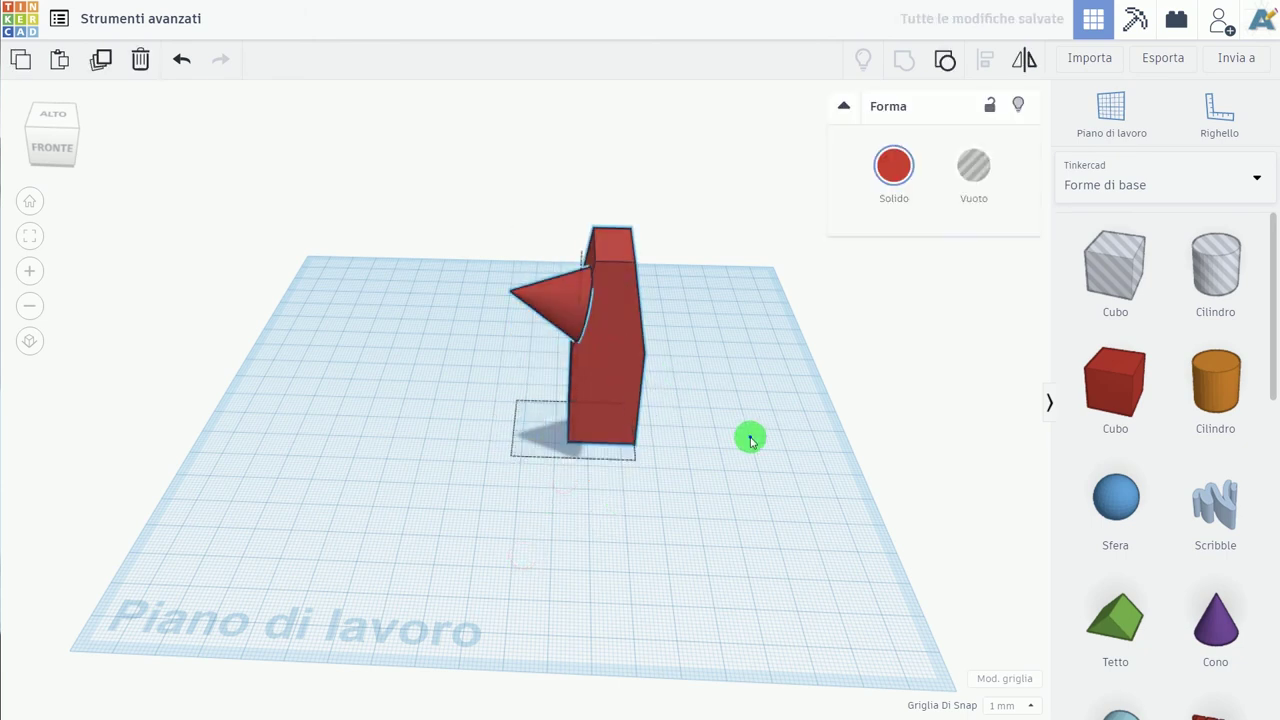
{"action": "right_click_drag", "start_coordinate": [750, 440], "coordinate": [766, 423]}
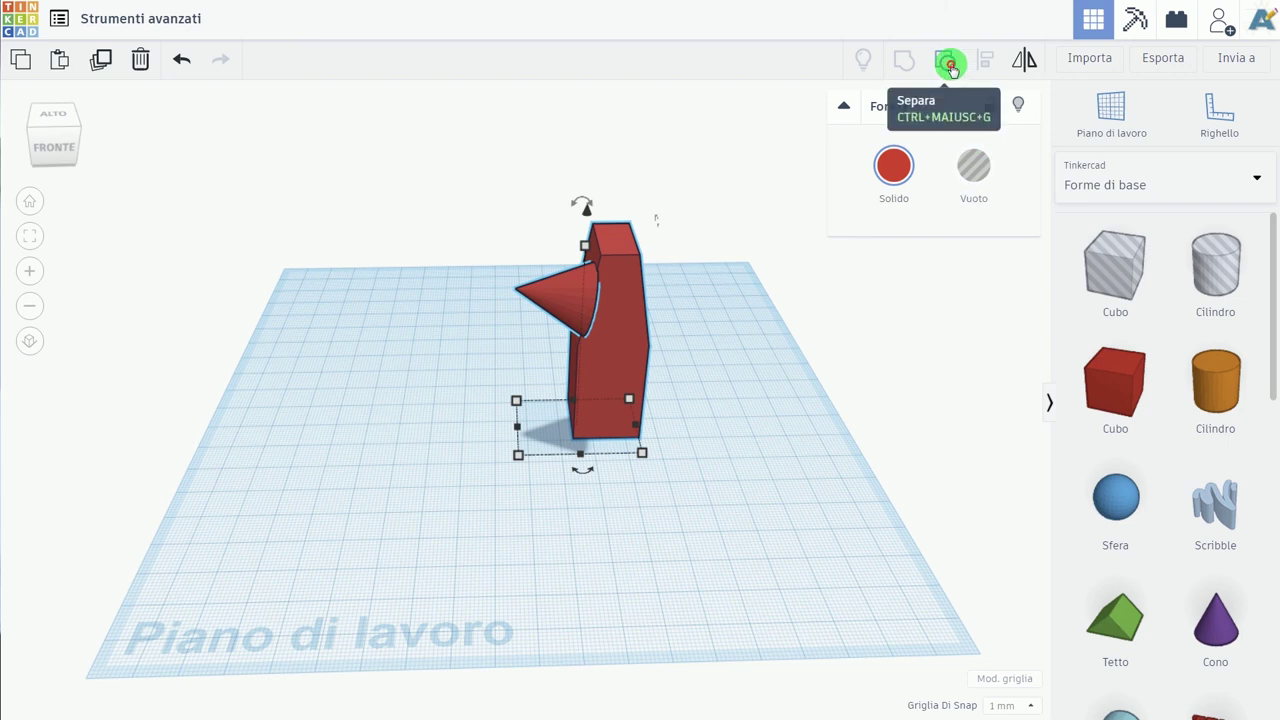
Ungroup the shape, move the cone left and the green block back, then select all three pieces.
{"action": "left_click", "coordinate": [950, 66]}
{"action": "left_click", "coordinate": [771, 386]}
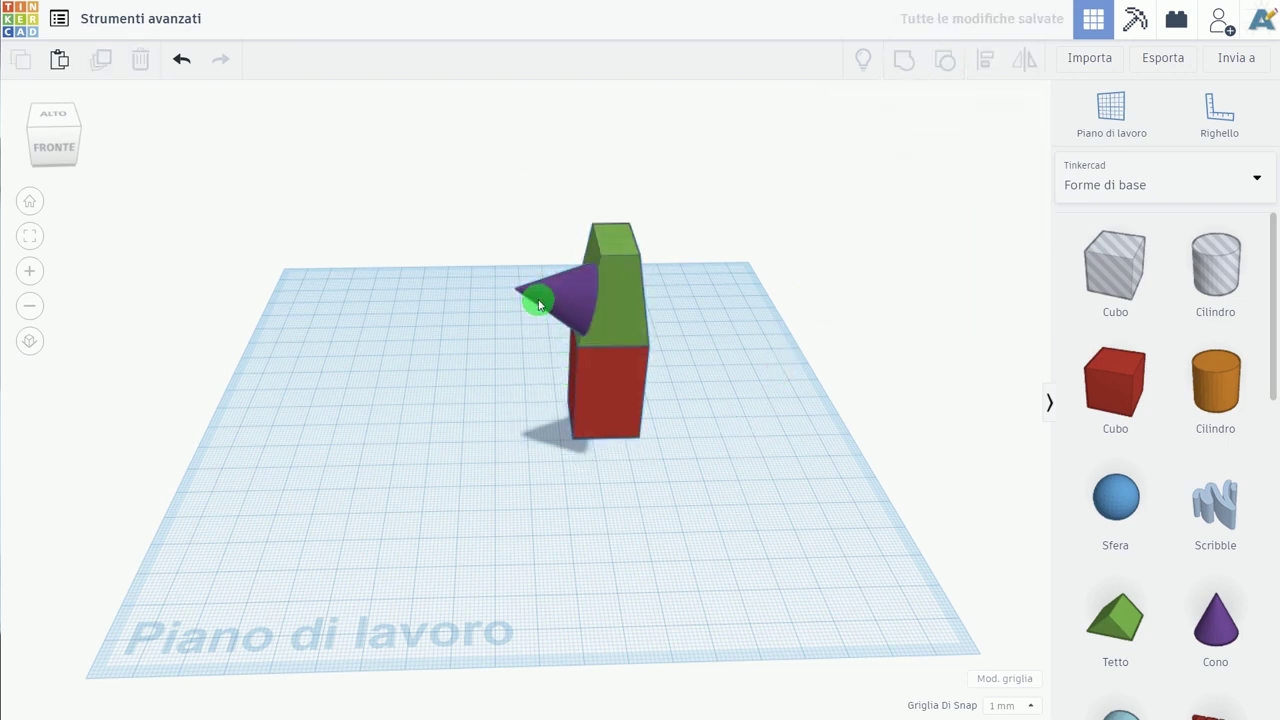
{"action": "left_click_drag", "start_coordinate": [538, 304], "coordinate": [457, 314]}
{"action": "left_click_drag", "start_coordinate": [623, 234], "coordinate": [628, 182]}
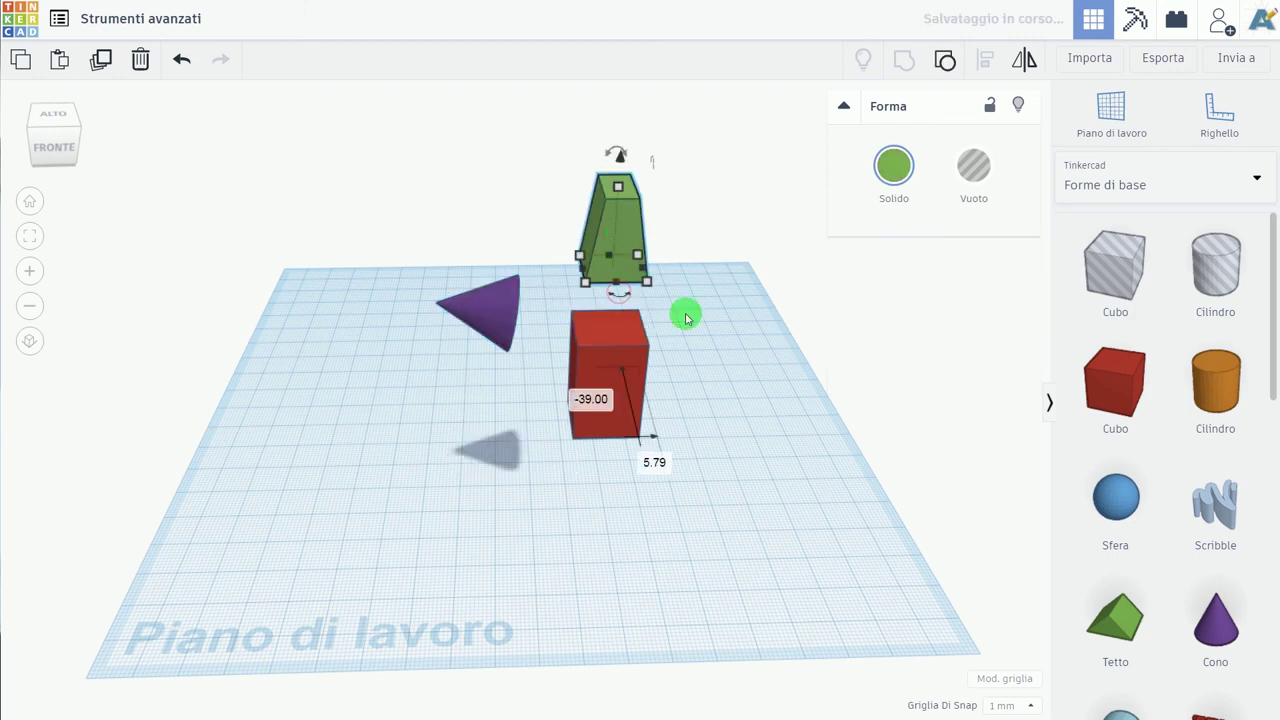
{"action": "left_click", "coordinate": [748, 408]}
{"action": "right_click_drag", "start_coordinate": [734, 517], "coordinate": [728, 546]}
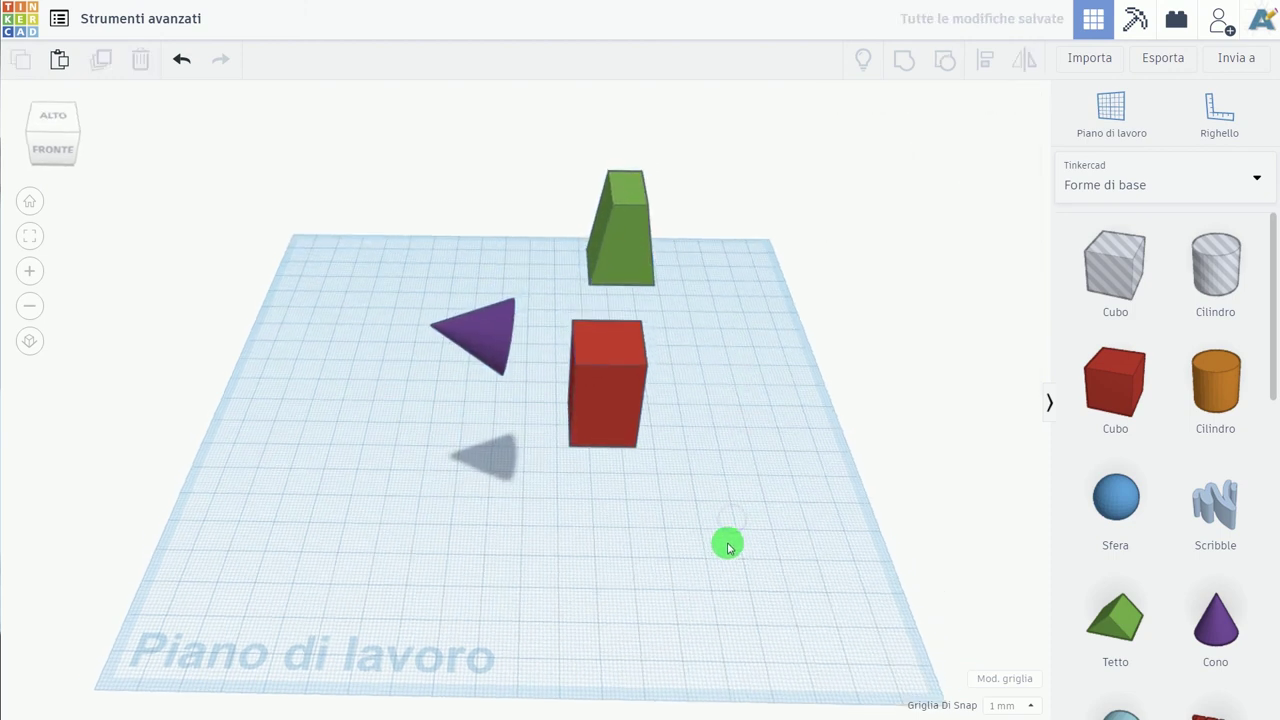
{"action": "left_click_drag", "start_coordinate": [631, 455], "coordinate": [423, 160]}
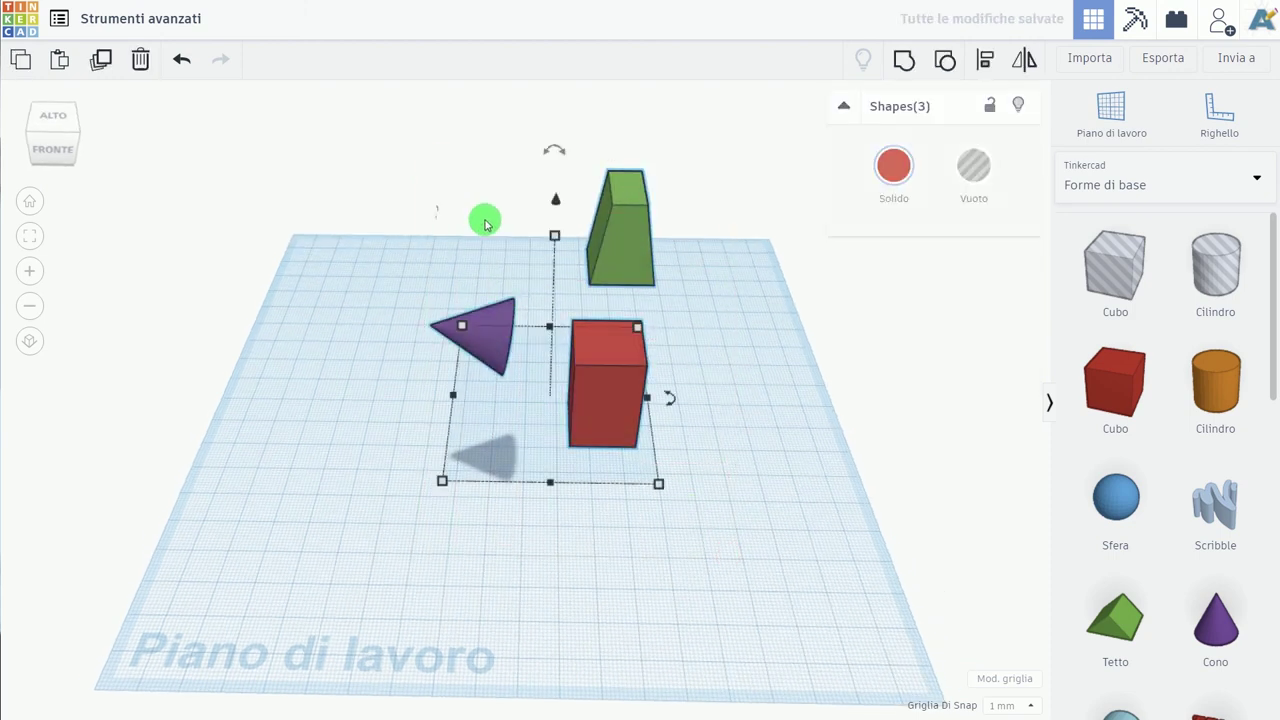